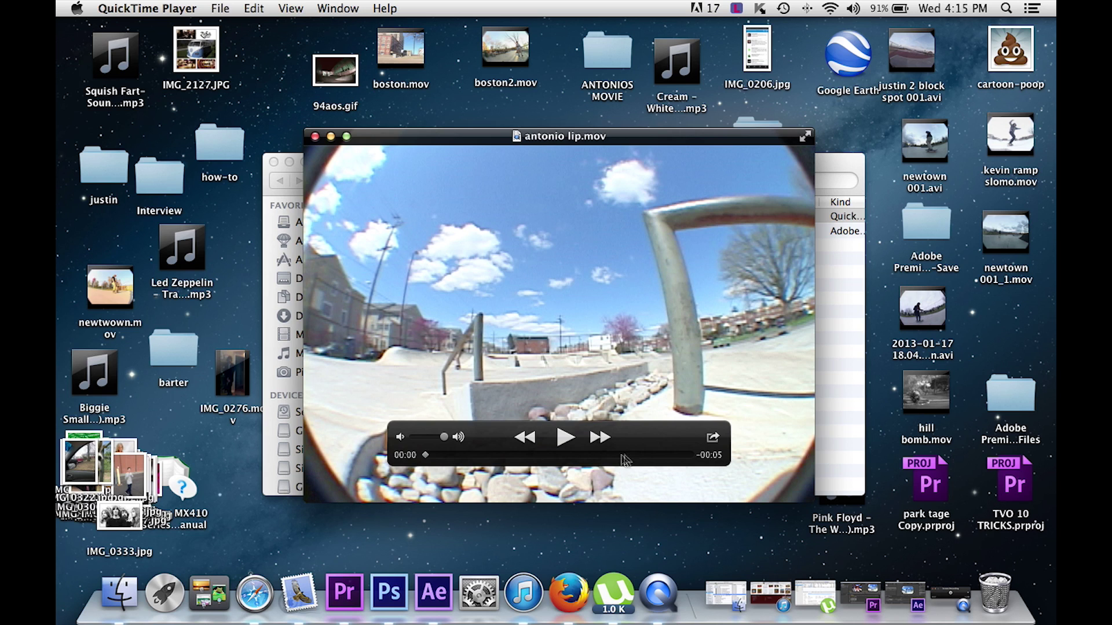
# - Play the antonio lip.mov clip in QuickTime Player, close the clip, and minimize the how-to_2 folder window
pyautogui.click(566, 439)
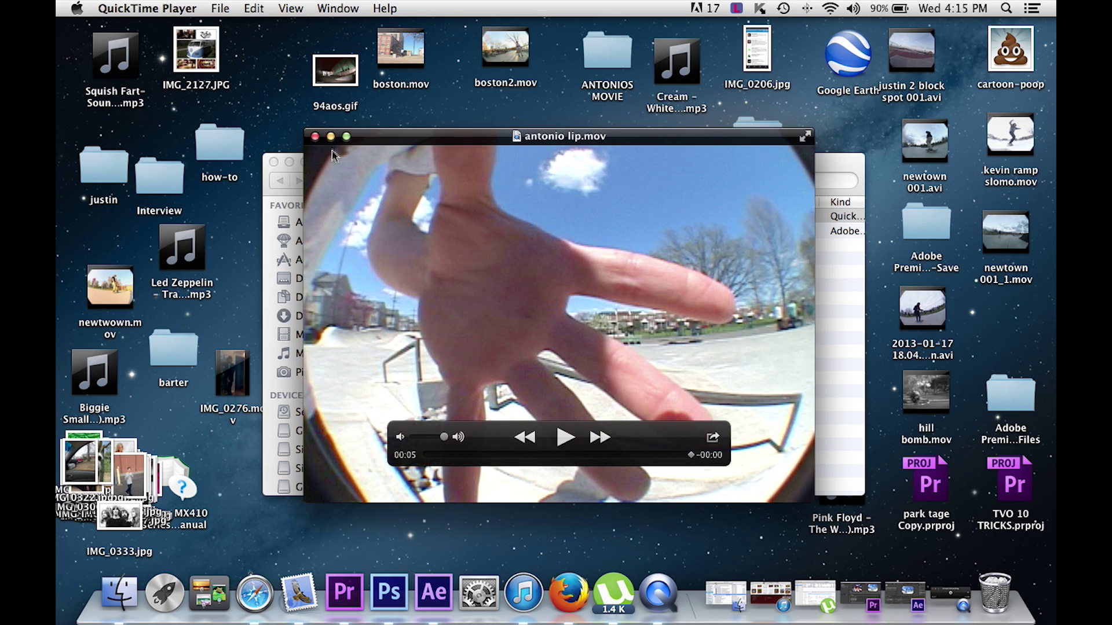
pyautogui.click(315, 136)
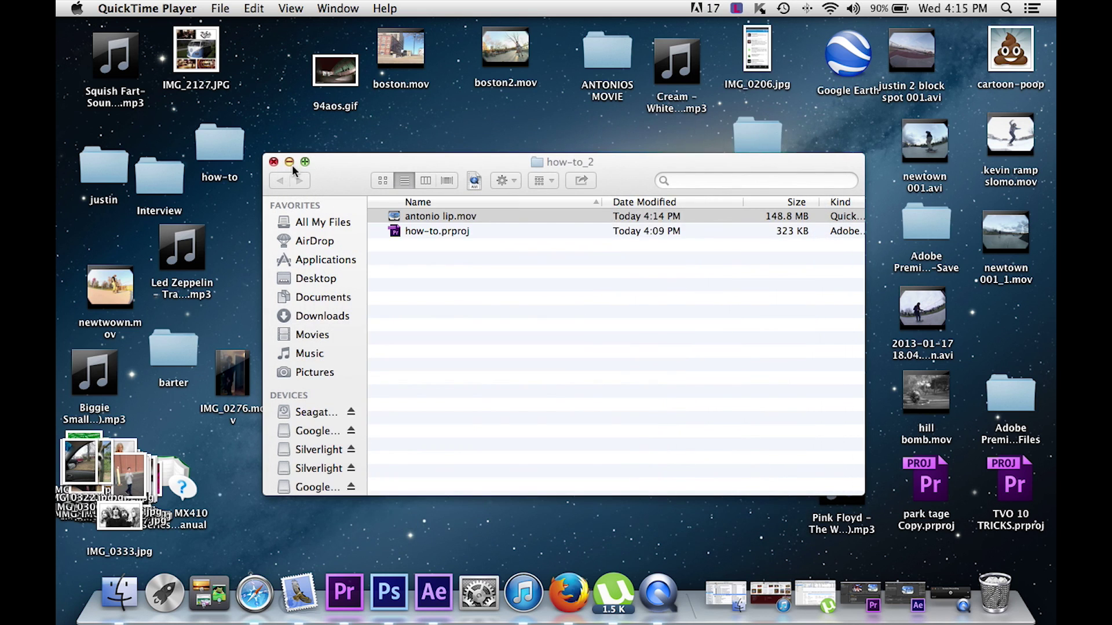
pyautogui.click(290, 163)
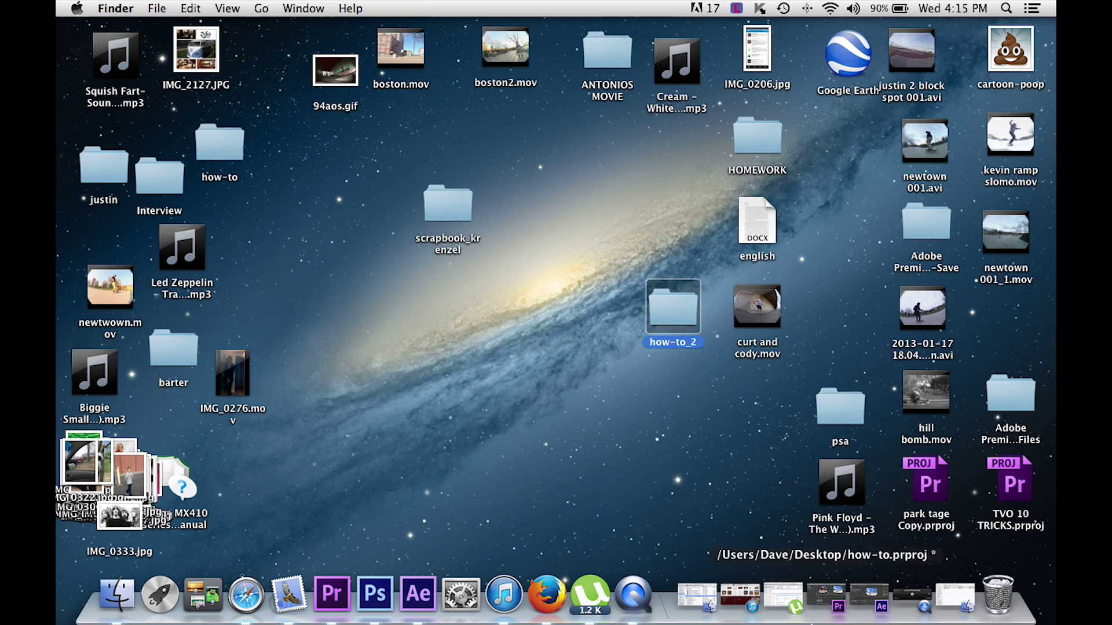
# - Switch to After Effects and delete the existing antonio lip.mov footage and antonio lip composition from the project
pyautogui.click(417, 600)
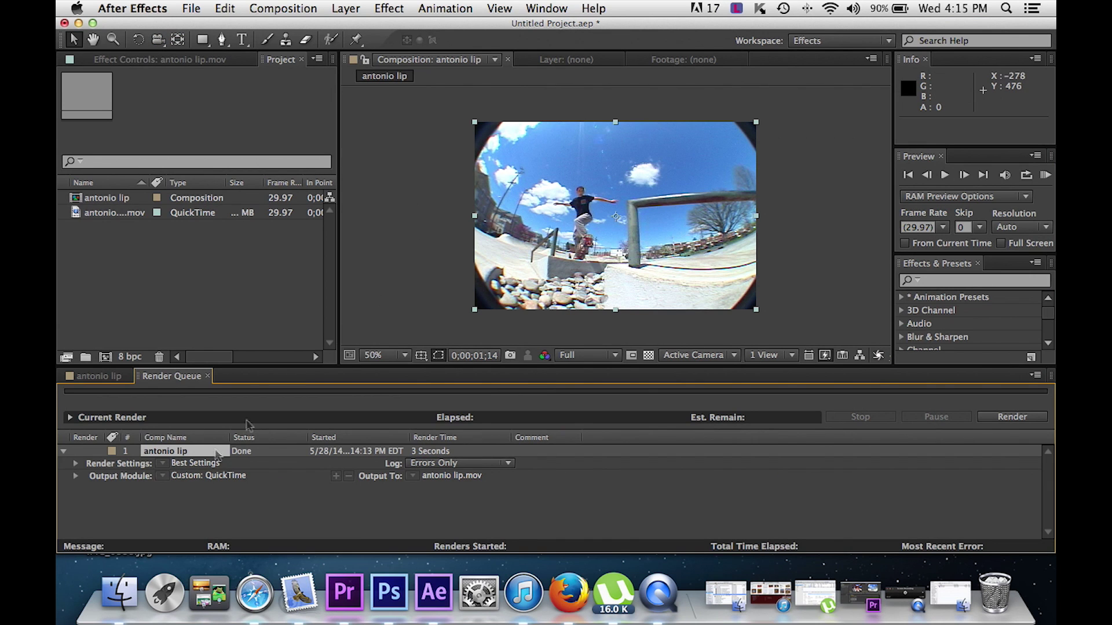
pyautogui.click(97, 376)
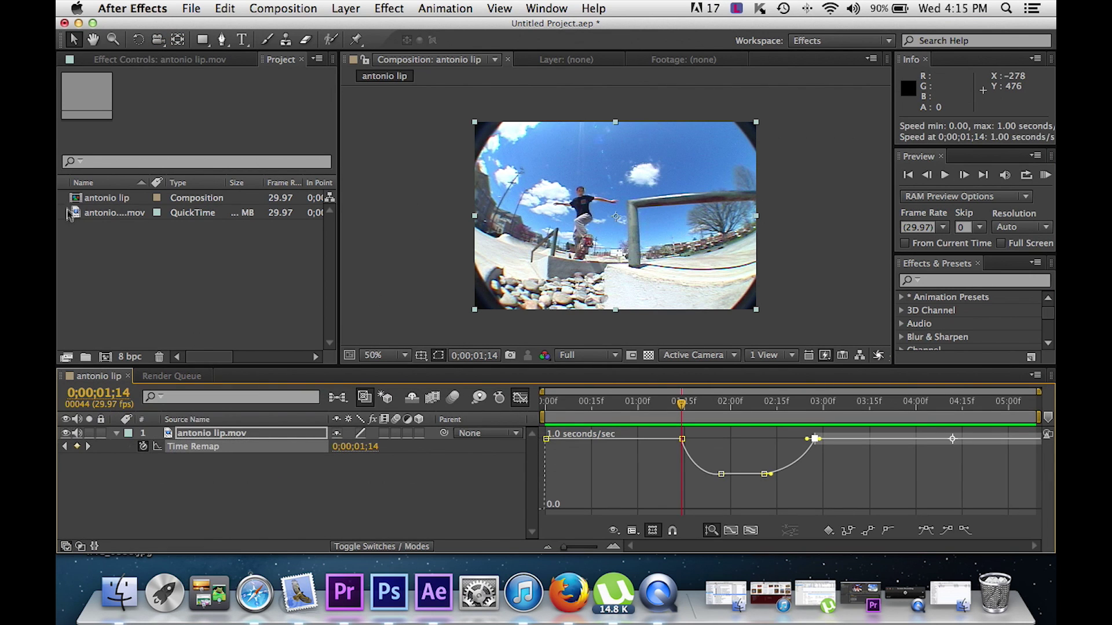
pyautogui.click(79, 216)
pyautogui.press('Delete')
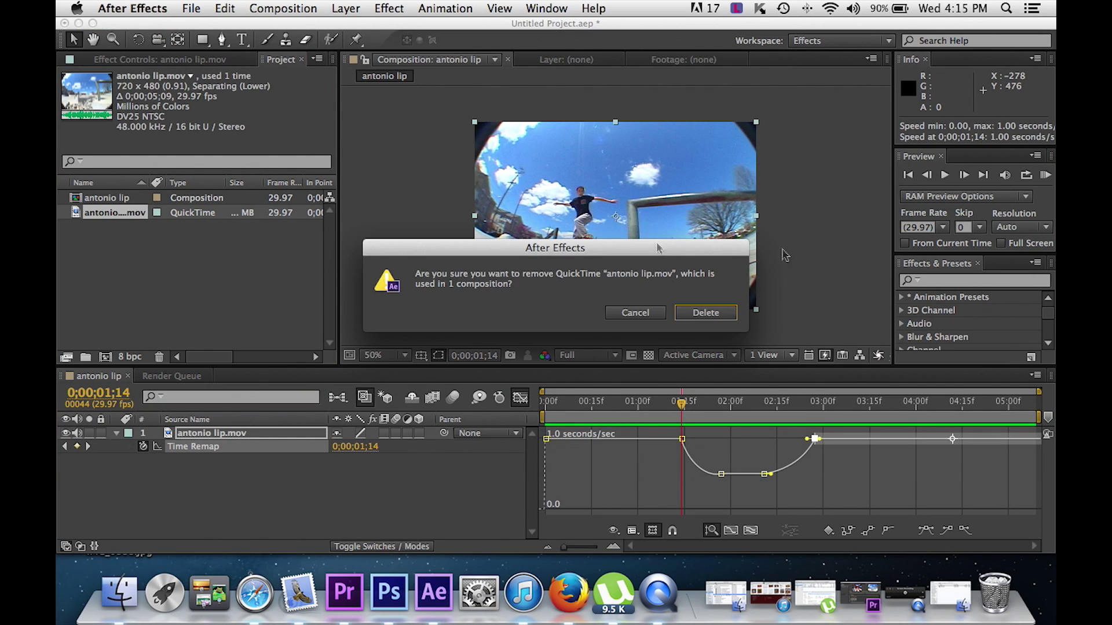
pyautogui.click(689, 316)
pyautogui.click(133, 201)
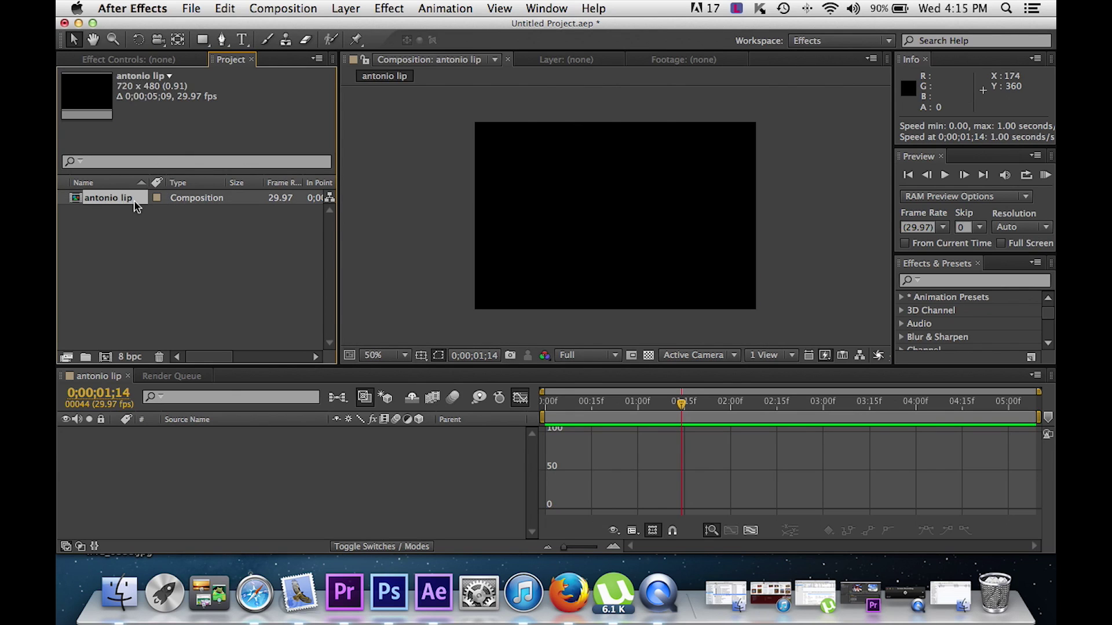
pyautogui.press('Delete')
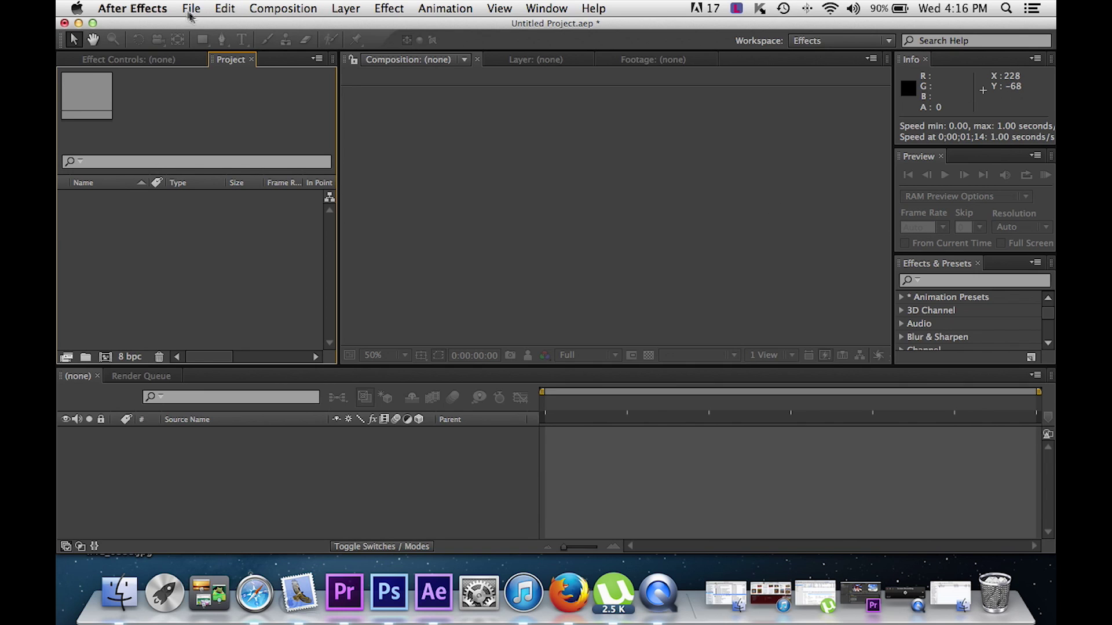
# - Create a new composition named Comp 1 with the NTSC DV preset at 29.97 frames per second and a 20-second duration
pyautogui.click(286, 9)
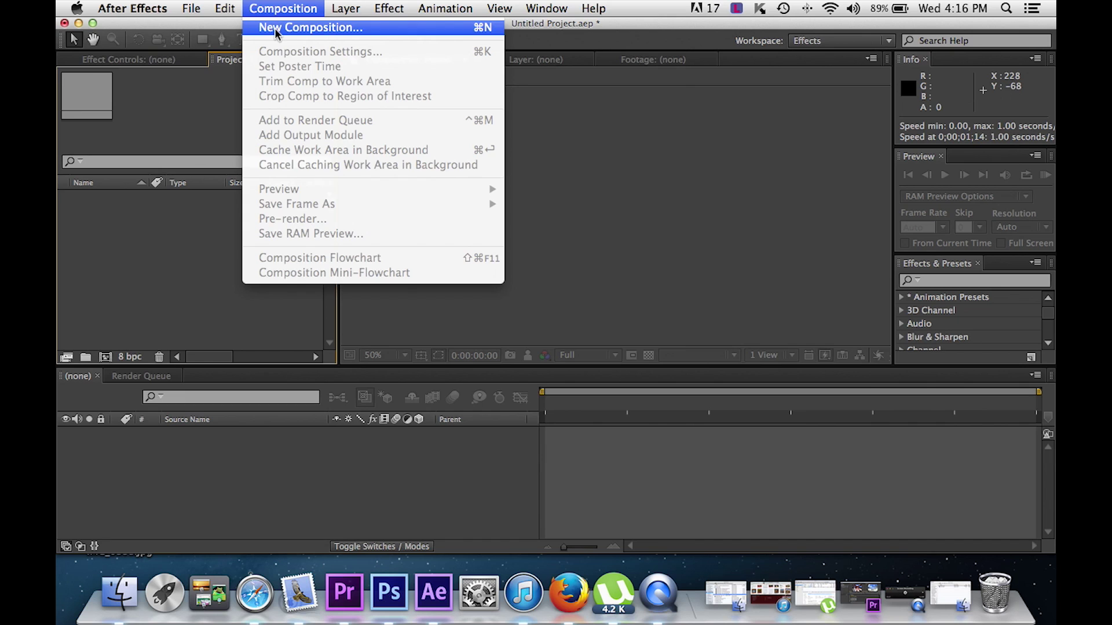
pyautogui.click(274, 28)
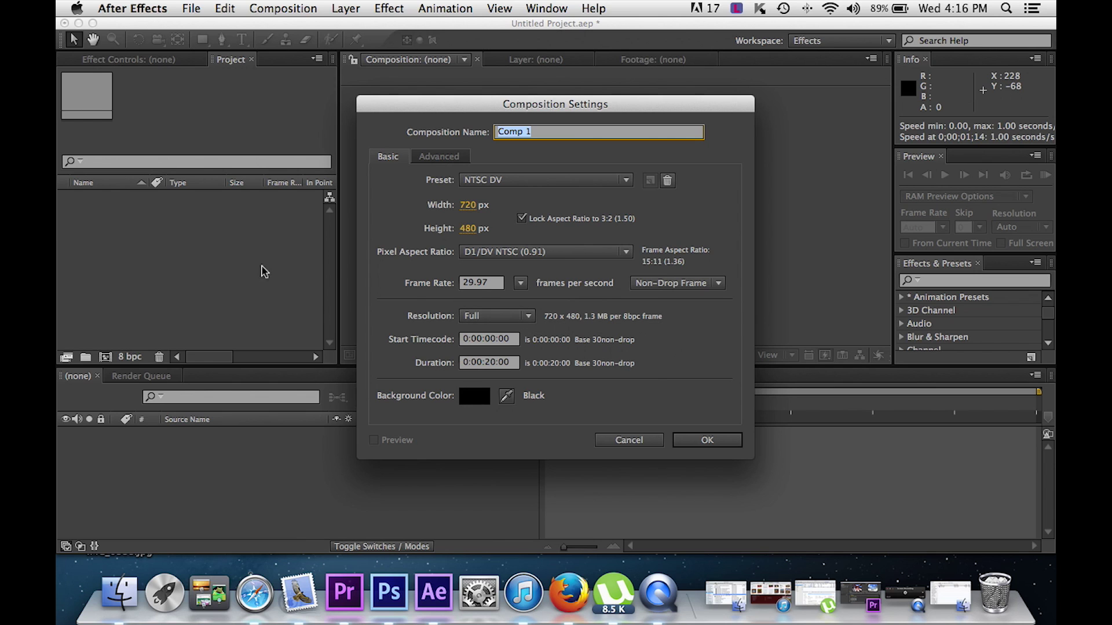
pyautogui.click(512, 179)
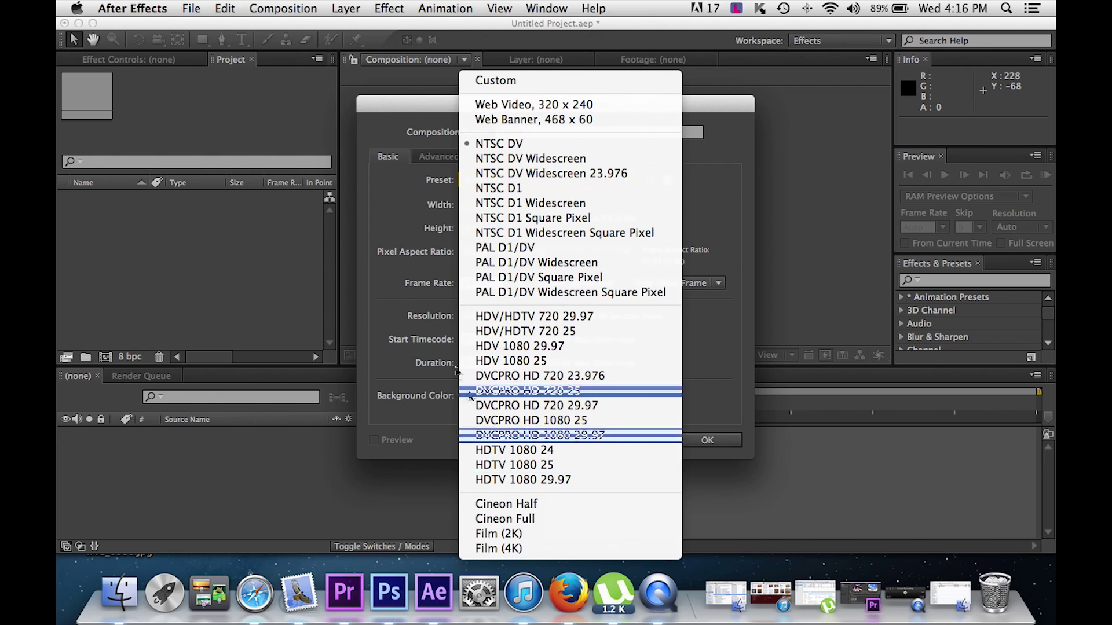
pyautogui.click(391, 227)
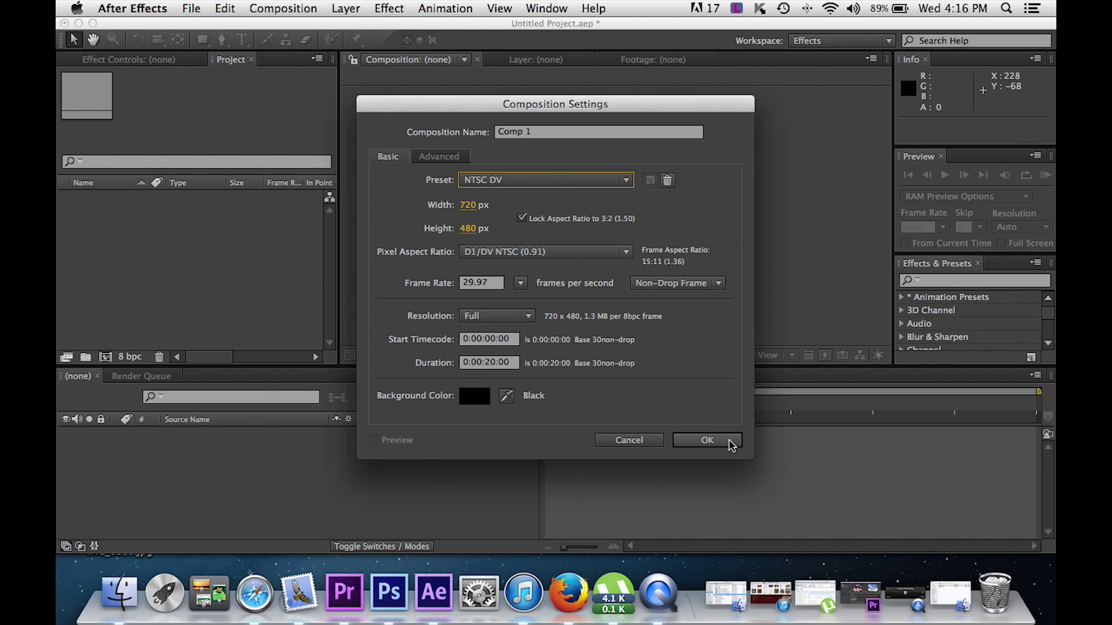
pyautogui.click(707, 440)
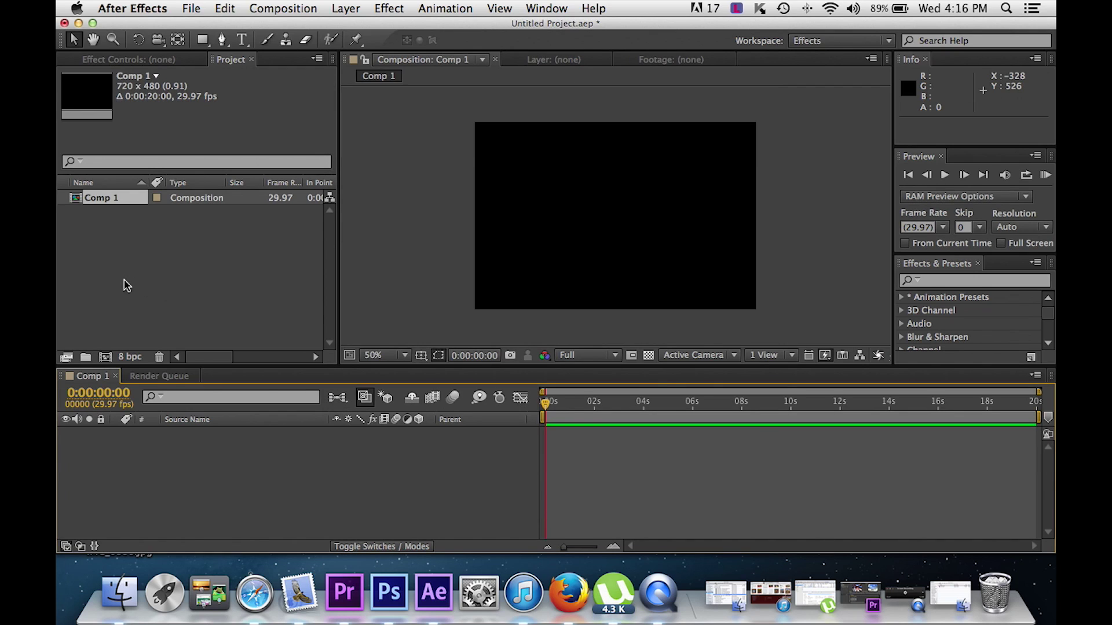
# - Import antonio lip.mov from the Mini DV 38 folder into the project as footage
pyautogui.click(191, 8)
pyautogui.moveTo(348, 195)
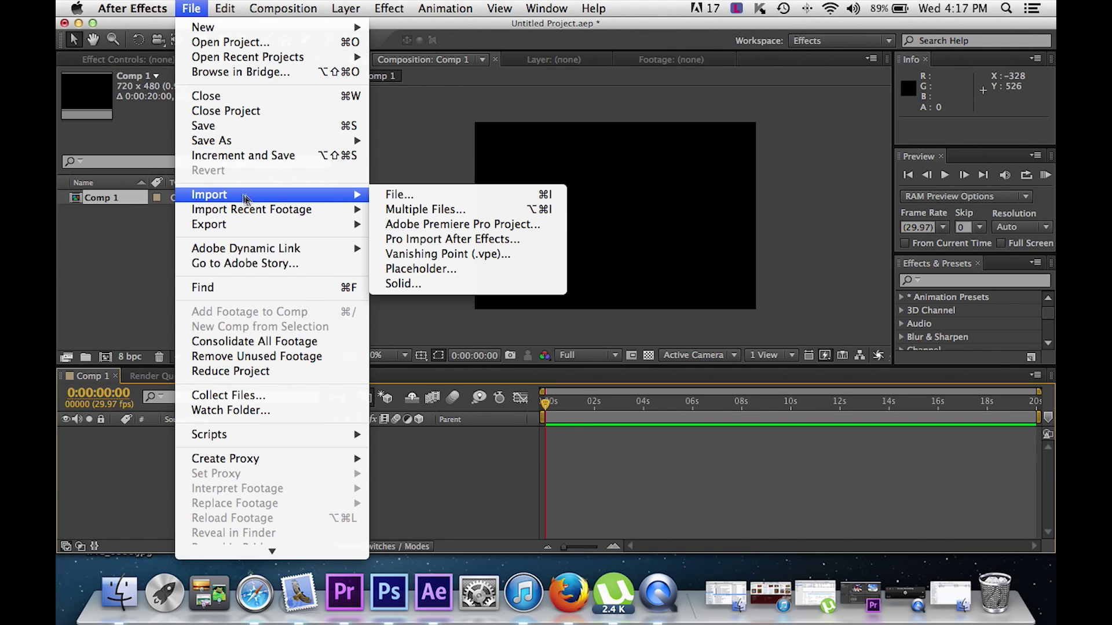
pyautogui.click(424, 197)
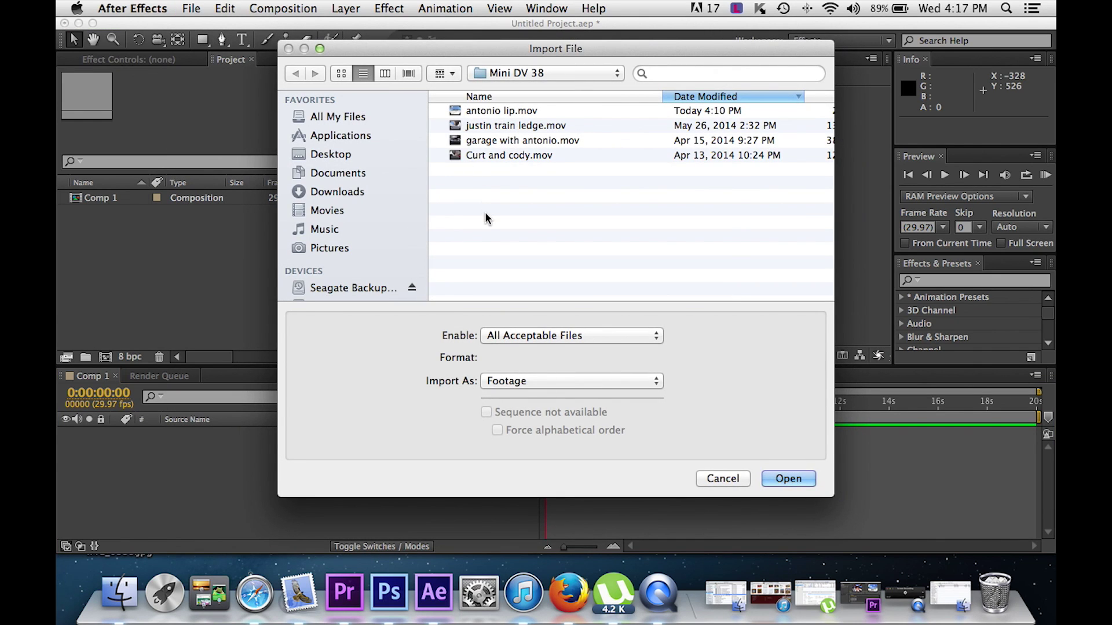
pyautogui.click(467, 112)
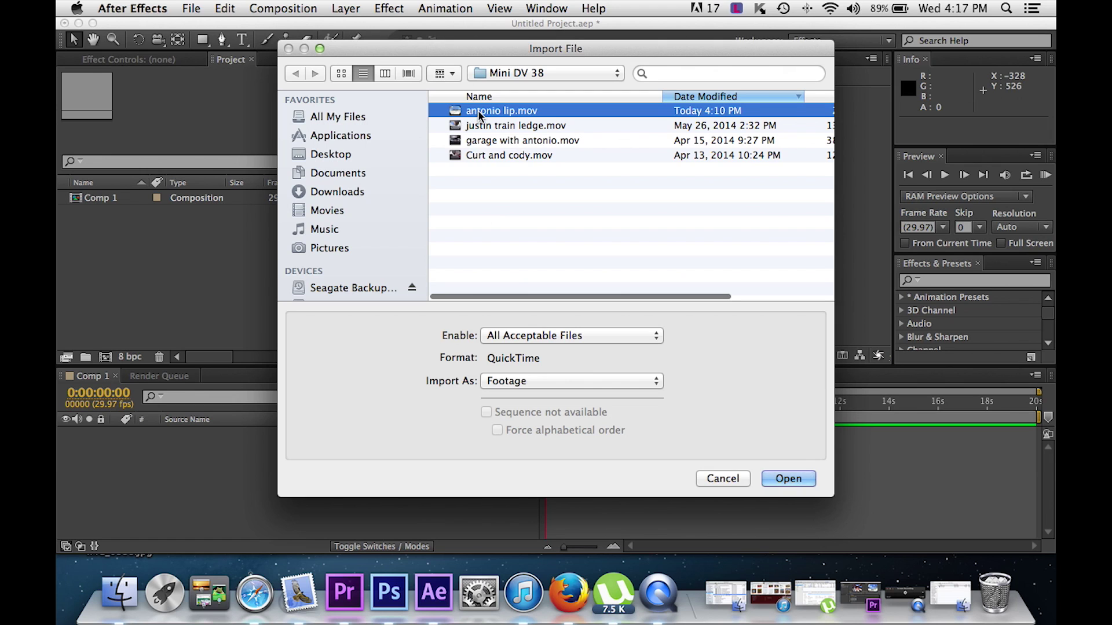
pyautogui.click(794, 486)
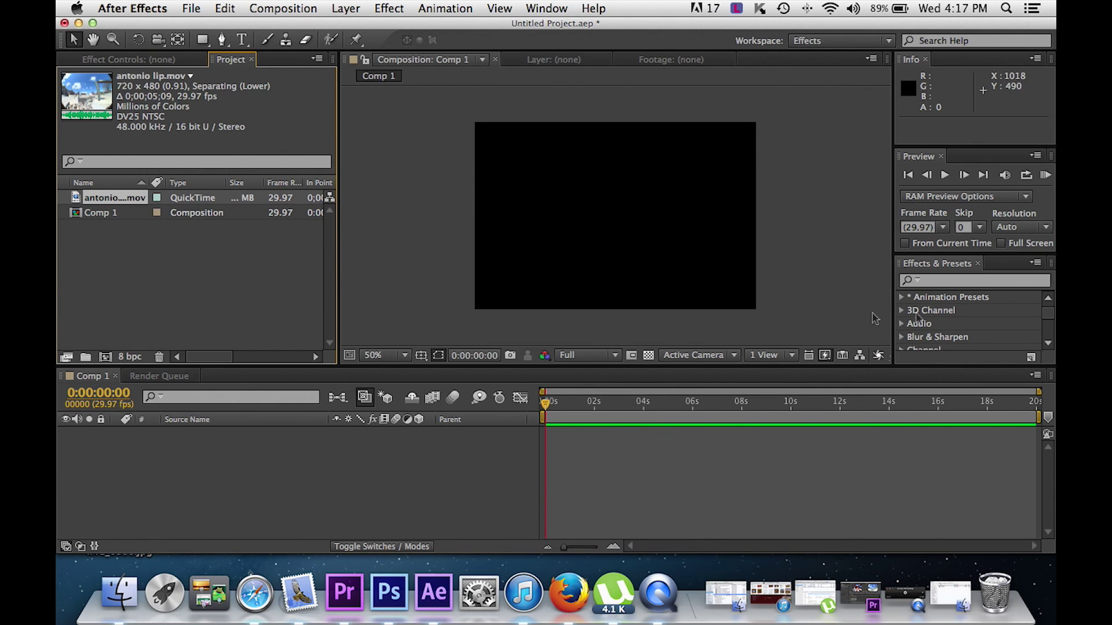
# - Add the antonio lip.mov footage to the Comp 1 timeline as a layer starting at 0:00:00:00
pyautogui.moveTo(73, 200); pyautogui.dragTo(557, 475)
pyautogui.moveTo(631, 434)
pyautogui.mouseDown()
pyautogui.moveTo(607, 432)
pyautogui.moveTo(617, 433)
pyautogui.mouseUp()
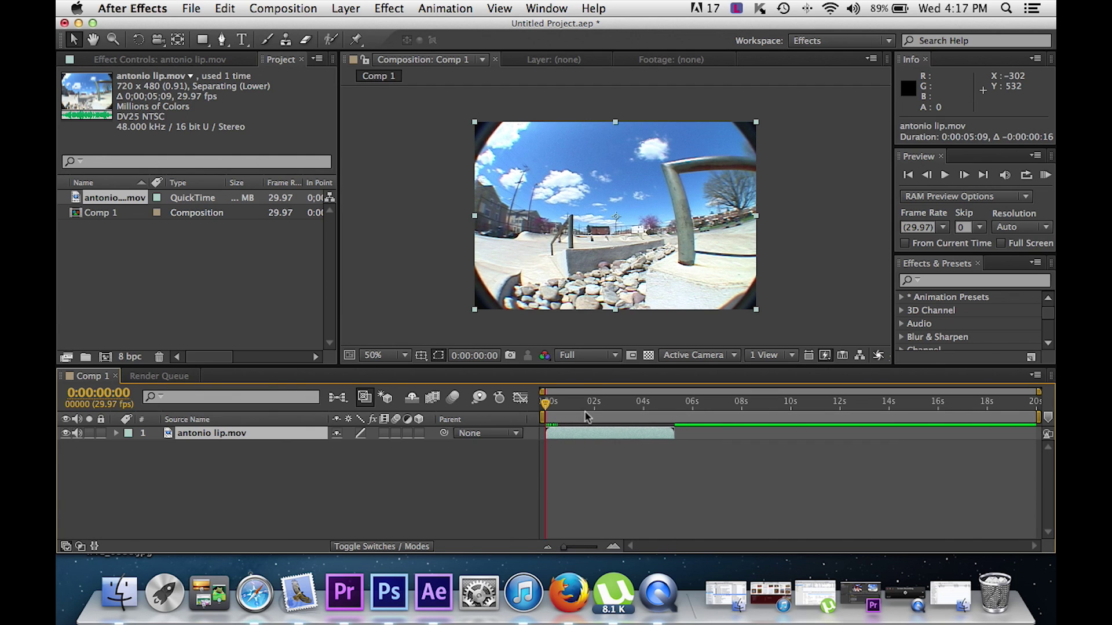
pyautogui.moveTo(544, 404); pyautogui.dragTo(491, 410)
pyautogui.moveTo(583, 433); pyautogui.dragTo(622, 458)
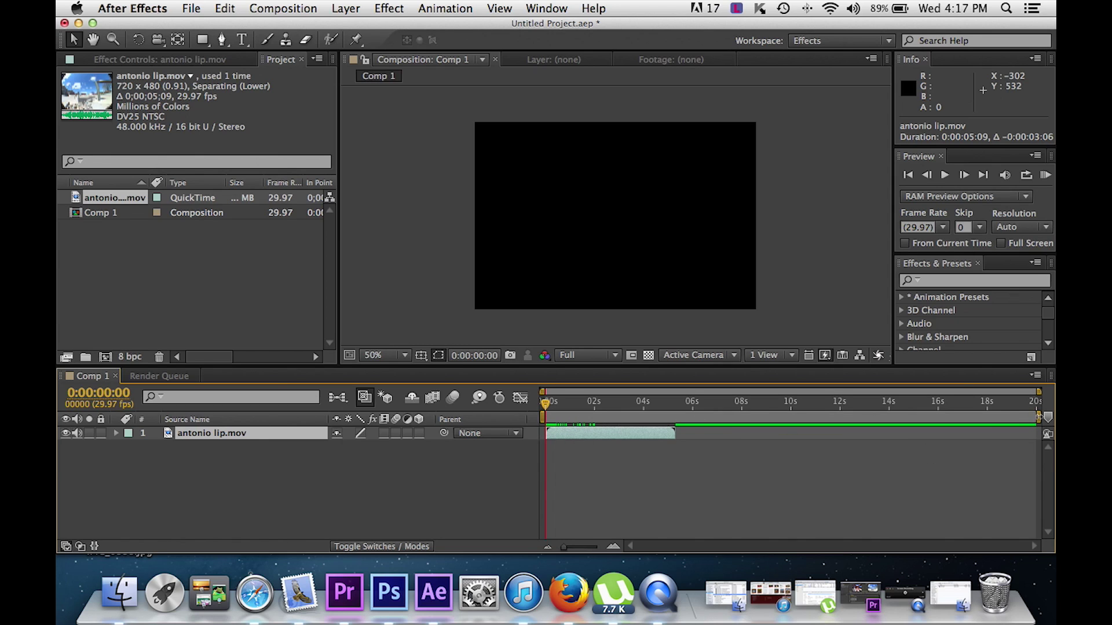
# - Shorten the work area to end with the clip at 0:00:05:08 and play a RAM preview of it
pyautogui.moveTo(1038, 418); pyautogui.dragTo(677, 429)
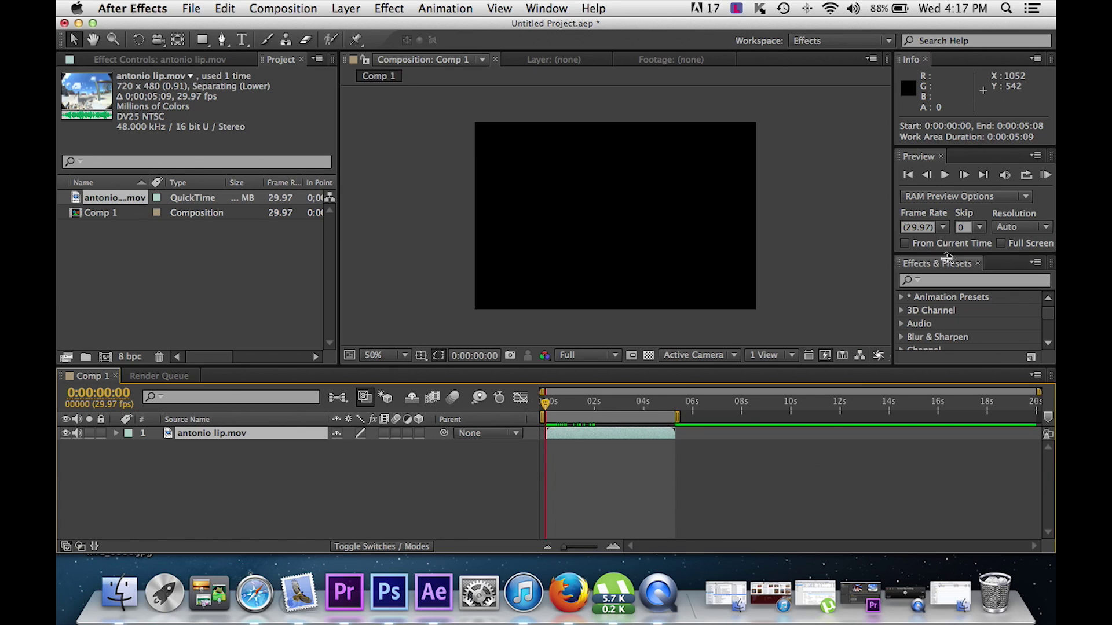
pyautogui.click(1046, 181)
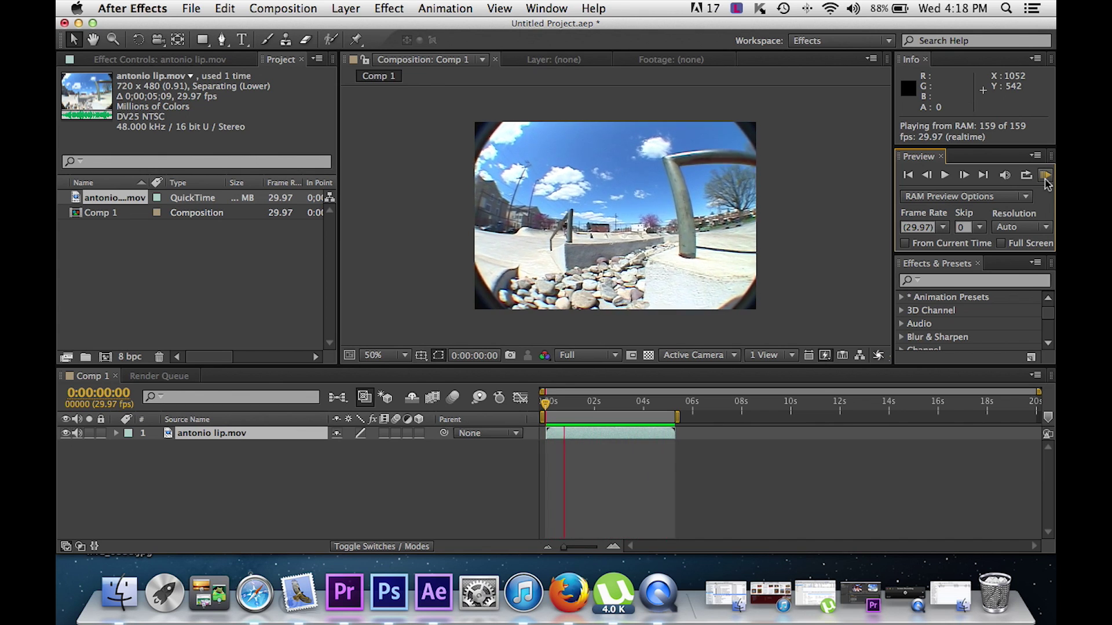
pyautogui.click(945, 176)
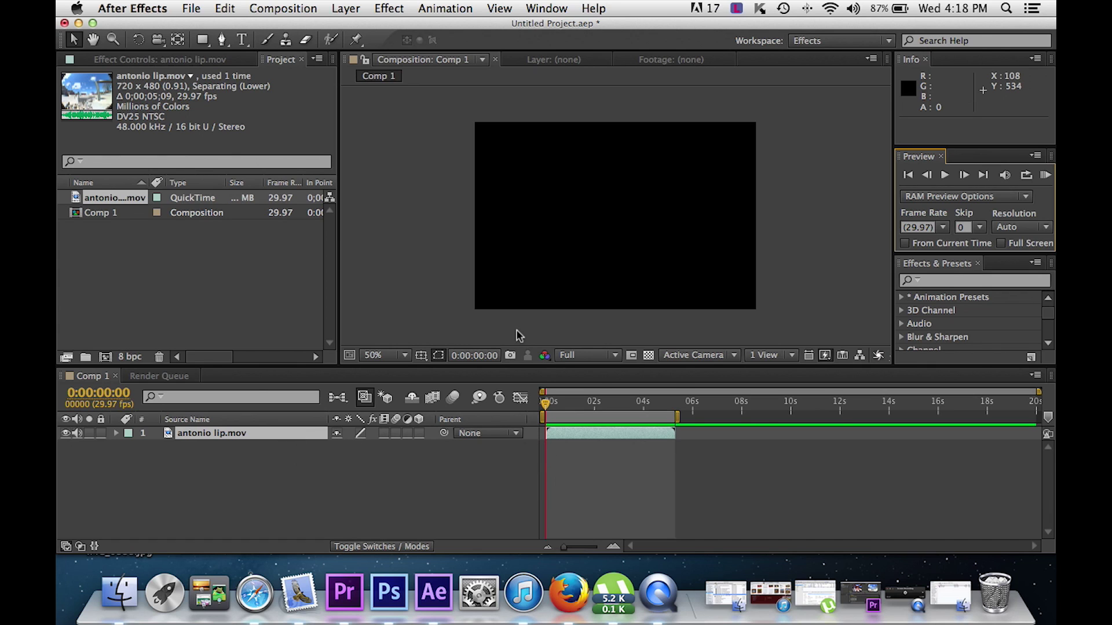
# - Enable time remapping on the antonio lip.mov layer
pyautogui.click(355, 10)
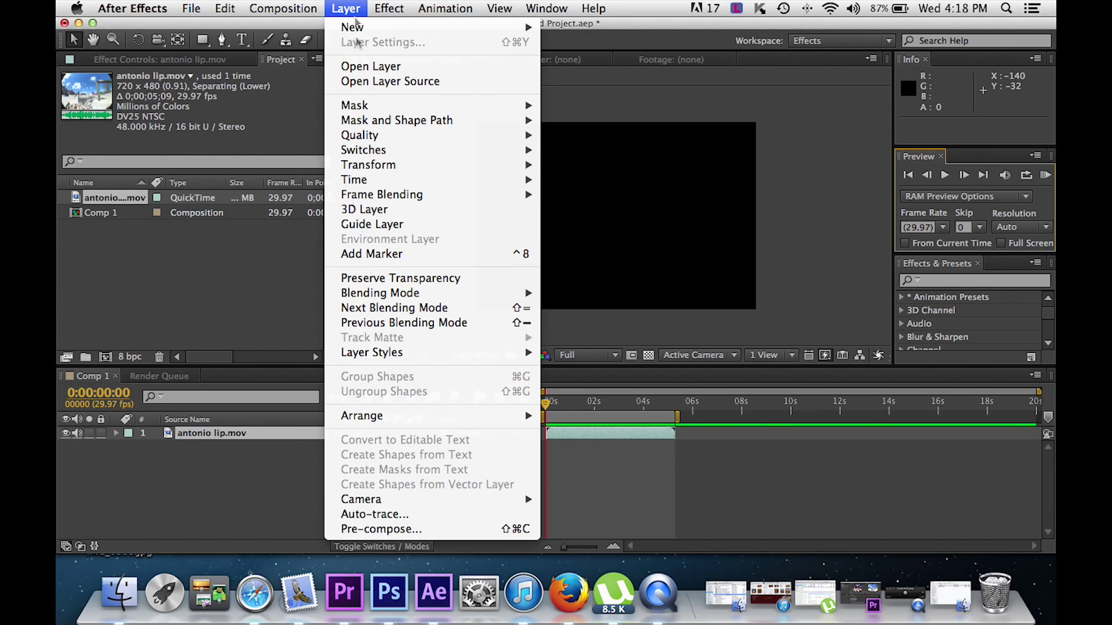
pyautogui.moveTo(373, 185)
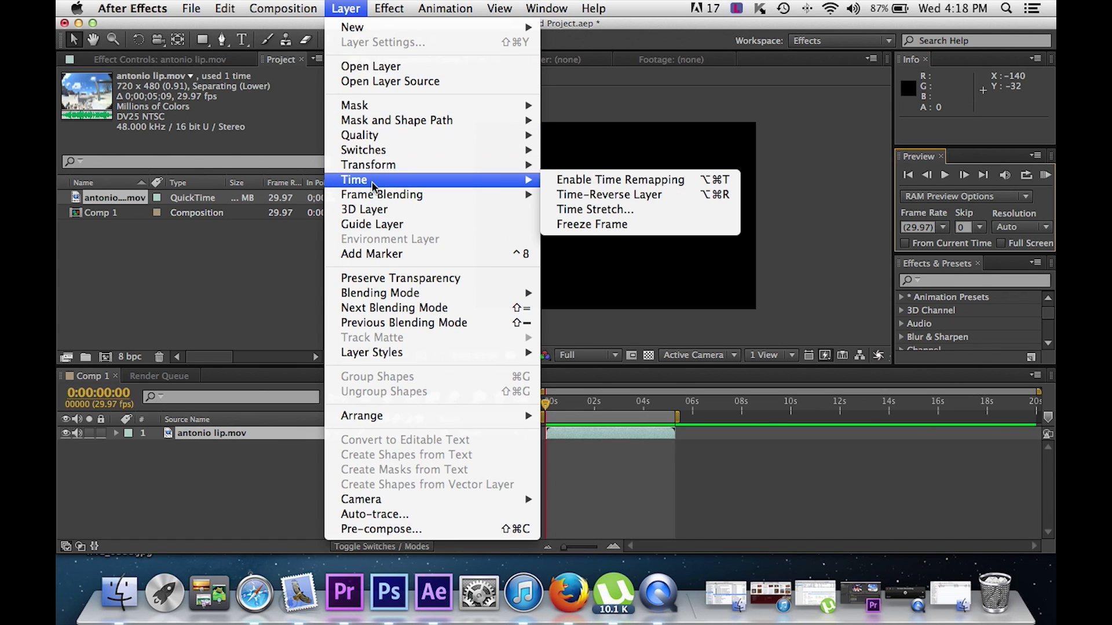
pyautogui.click(572, 180)
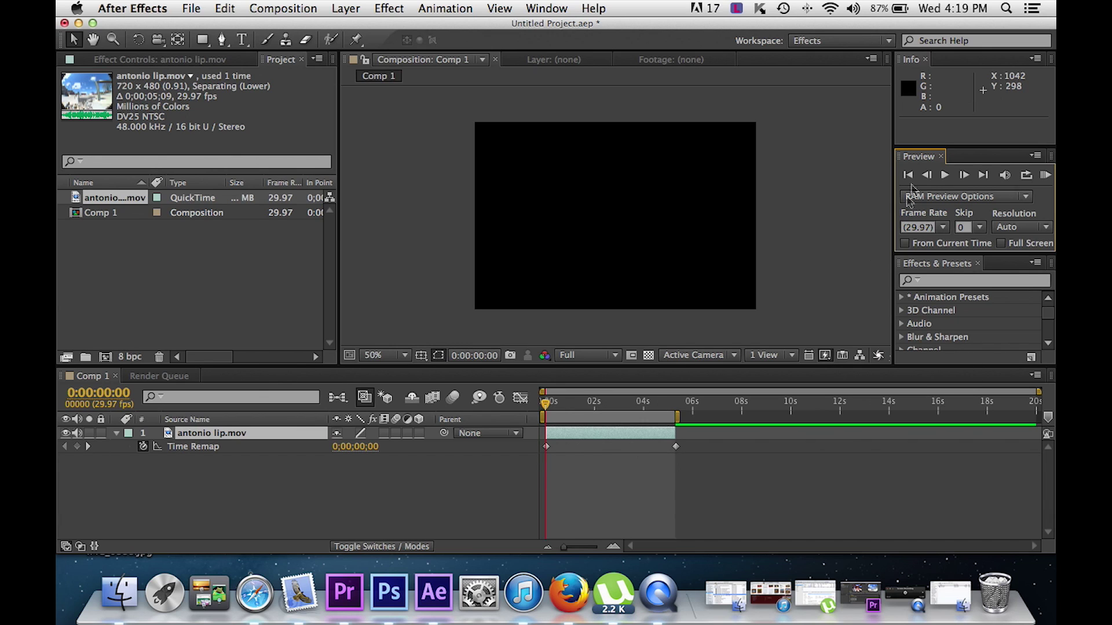
# - Advance to 0:00:01:16, as the skater pops off the ledge, and add a Time Remap keyframe there
pyautogui.click(963, 174)
pyautogui.click(963, 175)
pyautogui.click(962, 174)
pyautogui.click(963, 175)
pyautogui.click(963, 175)
pyautogui.click(963, 174)
pyautogui.click(963, 175)
pyautogui.click(962, 175)
pyautogui.click(963, 174)
pyautogui.click(963, 175)
pyautogui.click(963, 174)
pyautogui.click(963, 175)
pyautogui.click(963, 175)
pyautogui.click(963, 175)
pyautogui.click(963, 175)
pyautogui.click(963, 174)
pyautogui.click(963, 175)
pyautogui.click(963, 175)
pyautogui.click(962, 175)
pyautogui.click(963, 175)
pyautogui.click(963, 175)
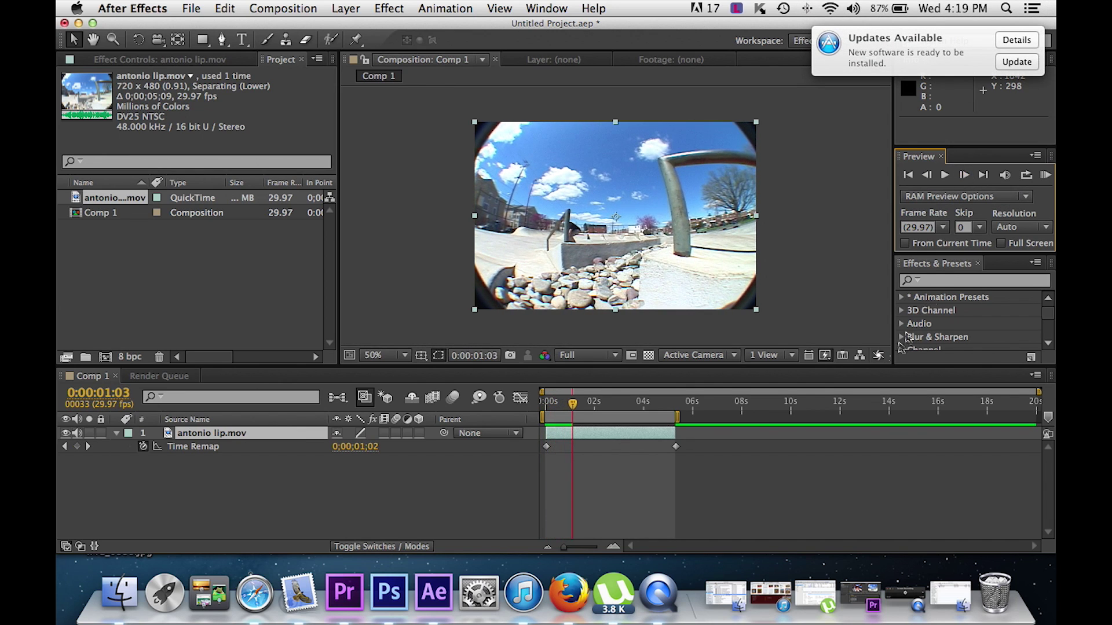
pyautogui.click(575, 409)
pyautogui.moveTo(575, 407); pyautogui.dragTo(582, 407)
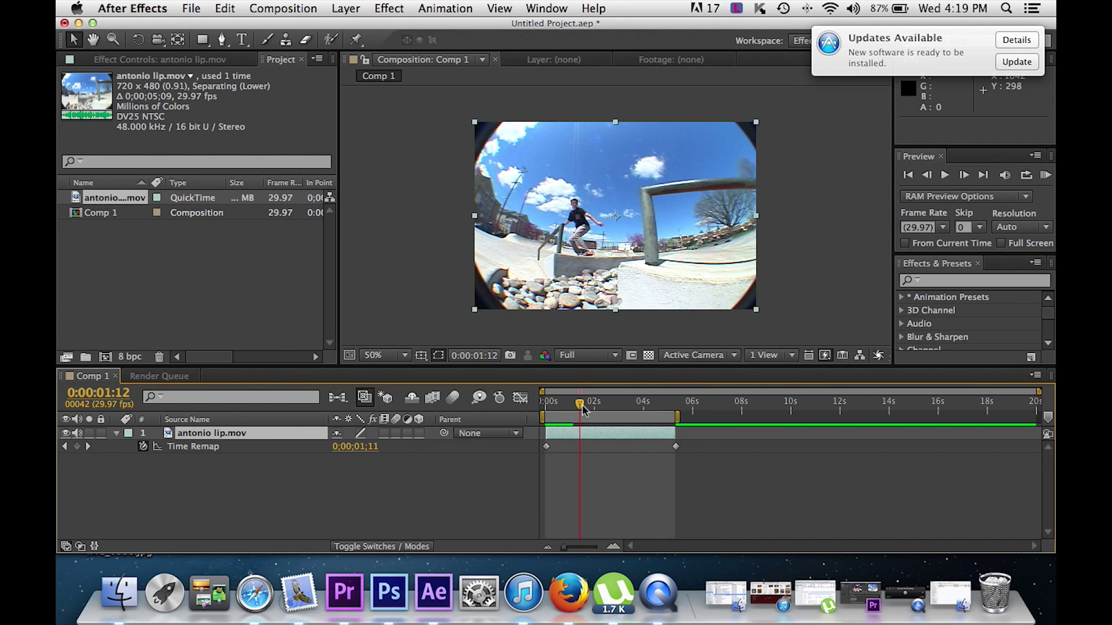
pyautogui.click(964, 175)
pyautogui.click(964, 185)
pyautogui.click(964, 184)
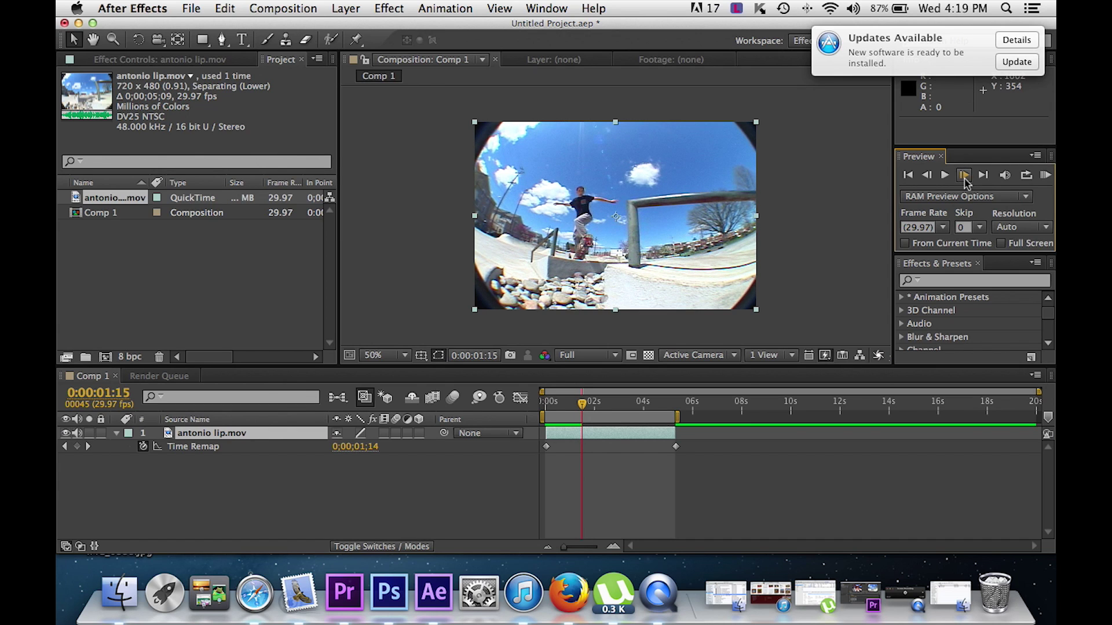
pyautogui.click(964, 181)
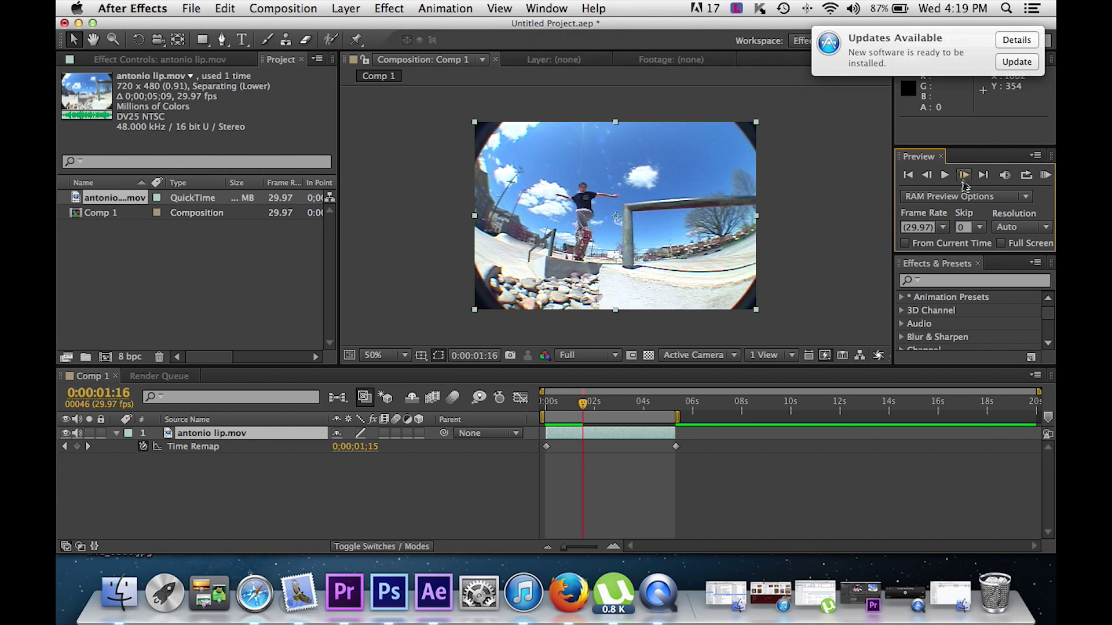
pyautogui.click(77, 446)
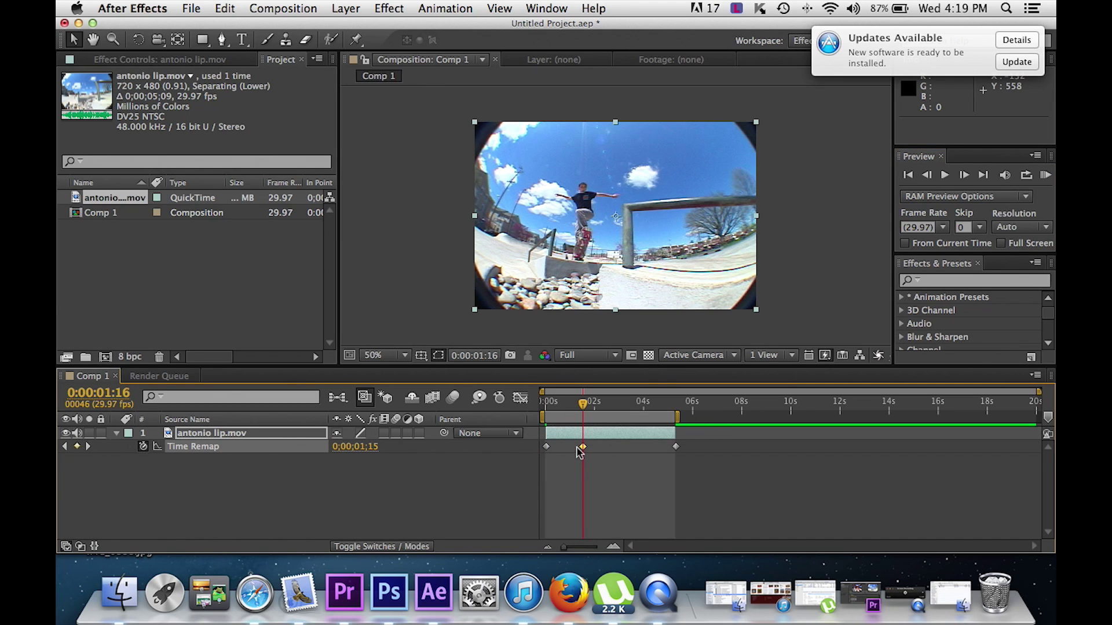
# - Advance frame by frame to 0:00:01:25, with the skater in the air above the rail, and add a Time Remap keyframe
pyautogui.click(970, 174)
pyautogui.click(969, 176)
pyautogui.click(968, 177)
pyautogui.click(967, 178)
pyautogui.click(964, 175)
pyautogui.click(965, 178)
pyautogui.click(965, 177)
pyautogui.click(965, 178)
pyautogui.click(965, 177)
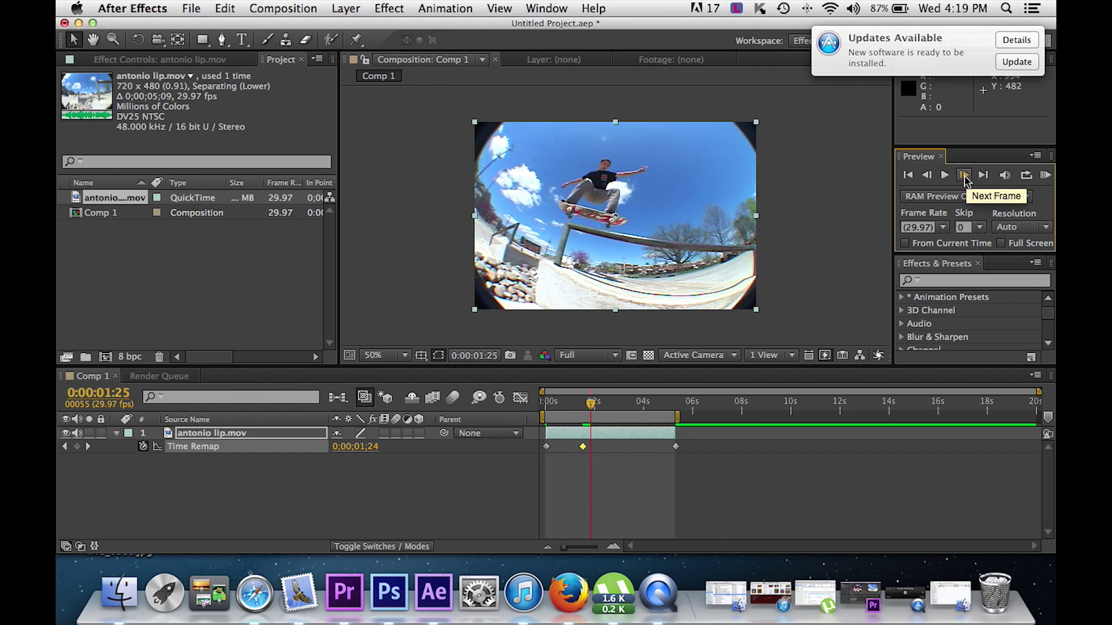
pyautogui.click(77, 446)
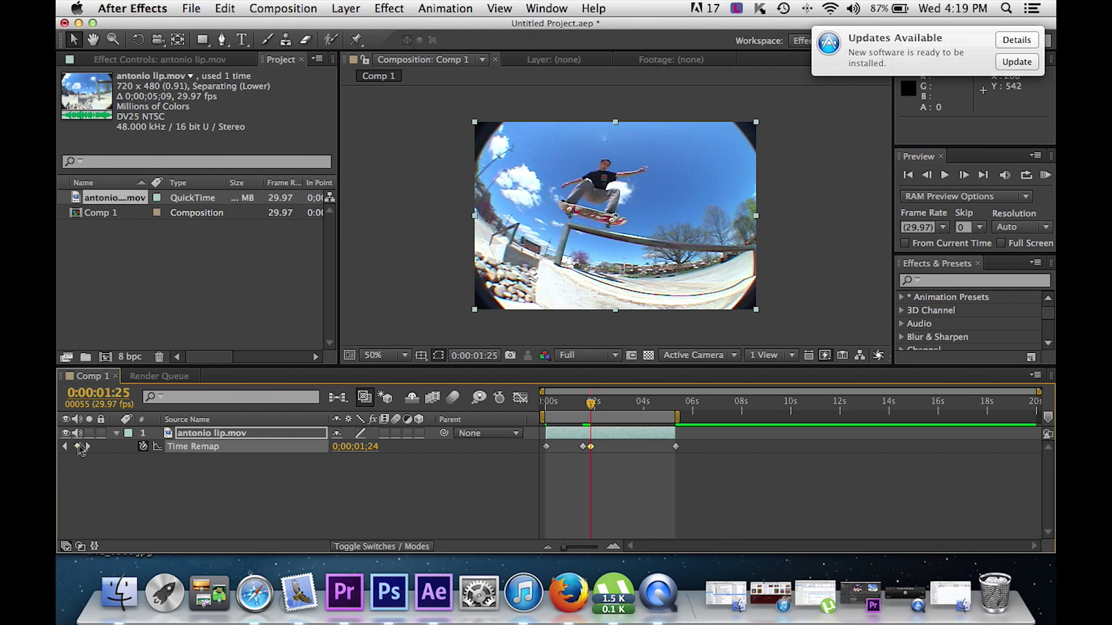
# - Advance frame by frame to 0:00:02:05, with the skater at the far end of the rail, and add a Time Remap keyframe
pyautogui.click(963, 176)
pyautogui.click(963, 177)
pyautogui.click(963, 177)
pyautogui.click(964, 177)
pyautogui.click(963, 177)
pyautogui.click(964, 176)
pyautogui.click(964, 177)
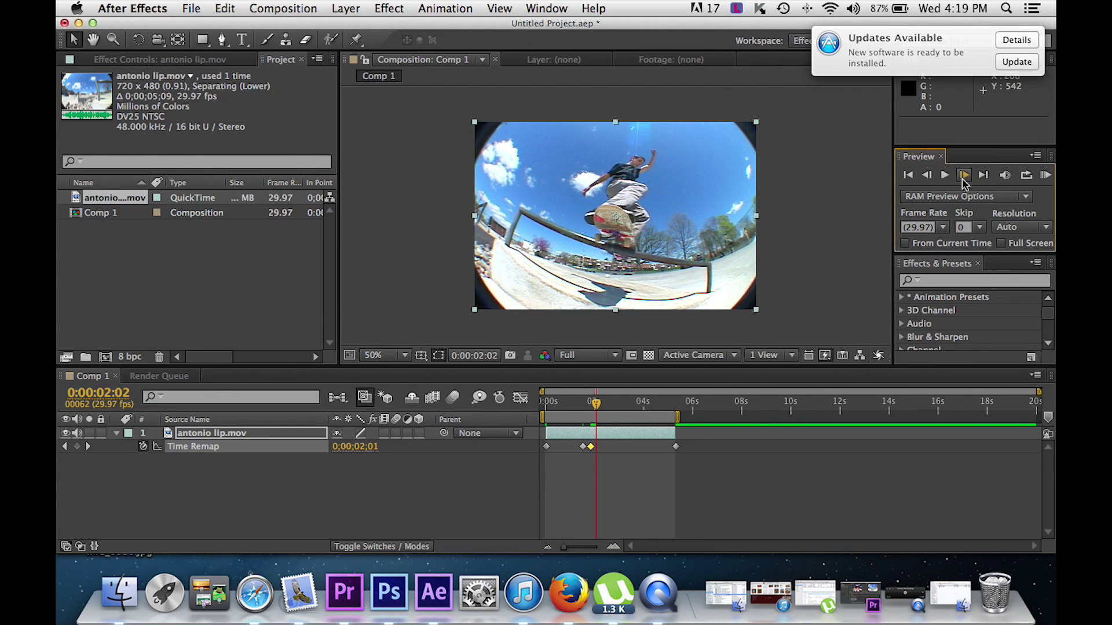
pyautogui.click(964, 175)
pyautogui.click(963, 175)
pyautogui.click(964, 175)
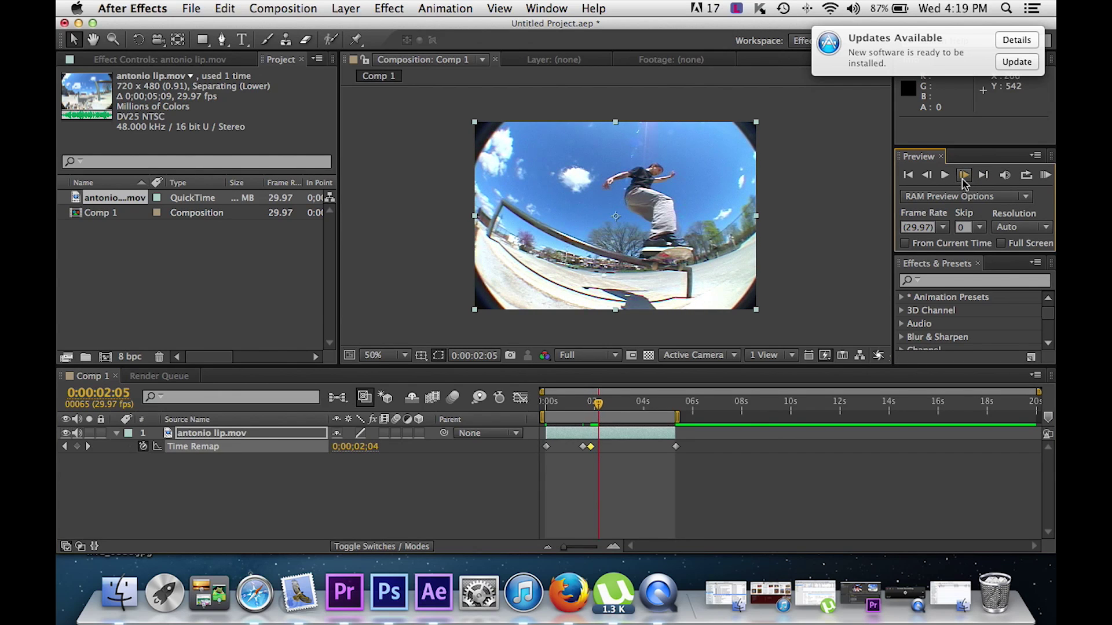
pyautogui.click(927, 176)
pyautogui.click(926, 176)
pyautogui.click(926, 175)
pyautogui.click(926, 176)
pyautogui.click(927, 175)
pyautogui.click(926, 176)
pyautogui.click(927, 176)
pyautogui.click(964, 176)
pyautogui.click(963, 175)
pyautogui.click(963, 175)
pyautogui.click(964, 176)
pyautogui.click(963, 175)
pyautogui.click(964, 176)
pyautogui.click(964, 175)
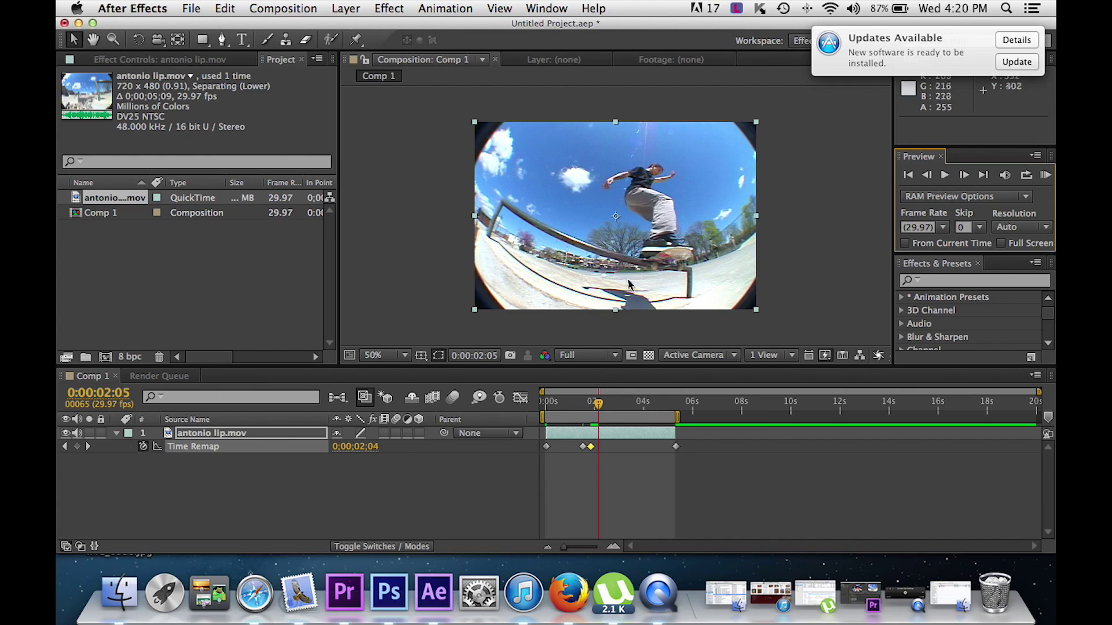
pyautogui.click(77, 447)
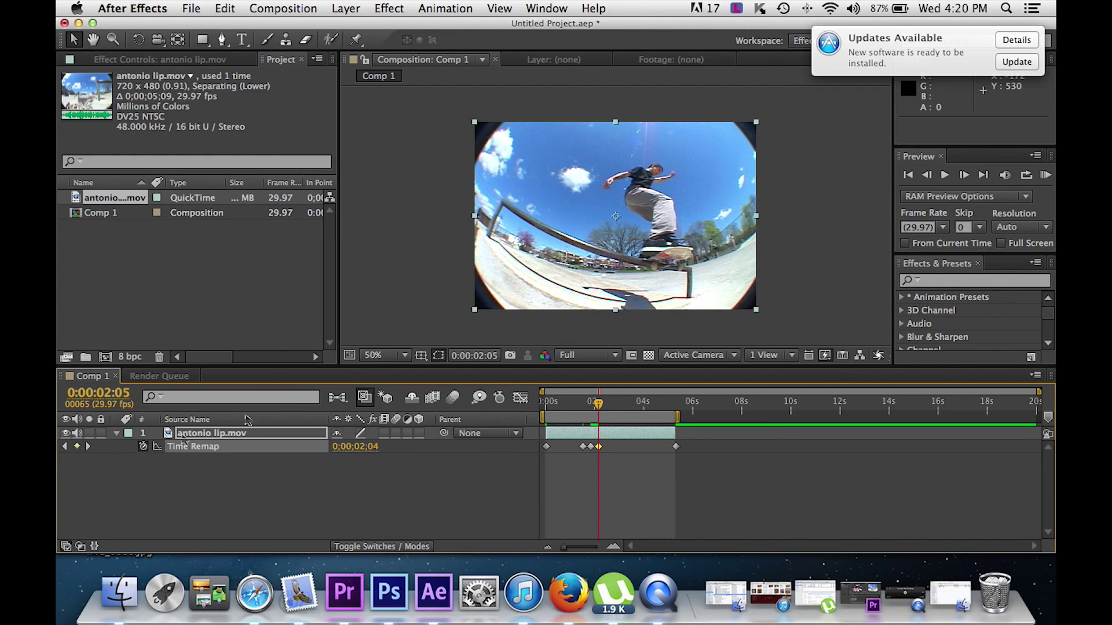
# - Advance to 0:00:02:11, as the skater lands past the rail, and add a Time Remap keyframe
pyautogui.click(963, 175)
pyautogui.click(963, 175)
pyautogui.click(963, 175)
pyautogui.click(964, 176)
pyautogui.click(963, 175)
pyautogui.click(963, 175)
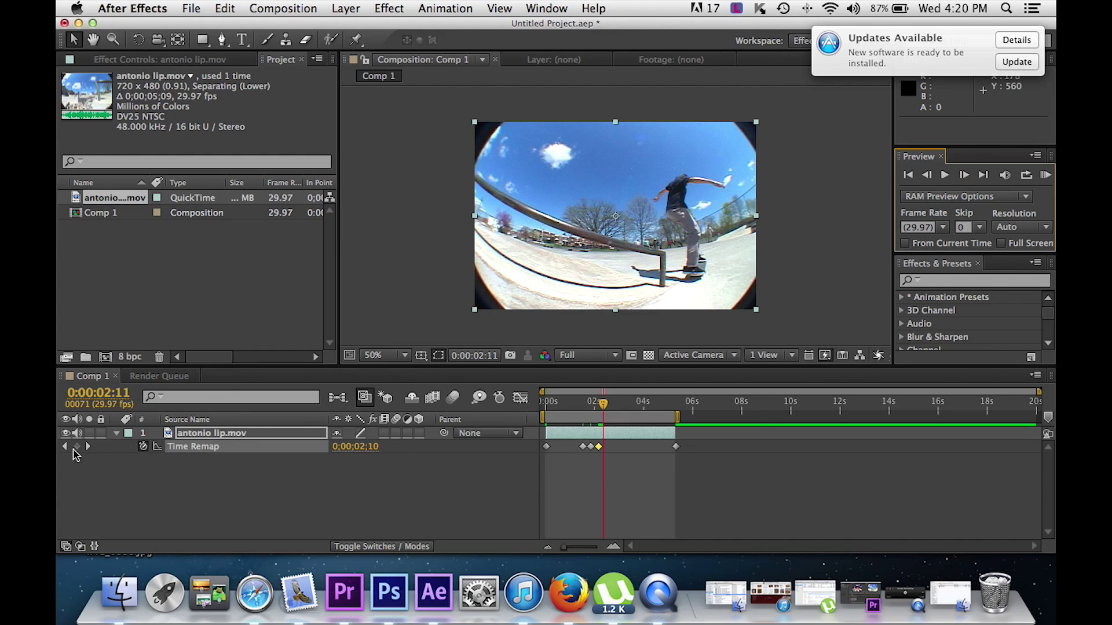
pyautogui.click(76, 449)
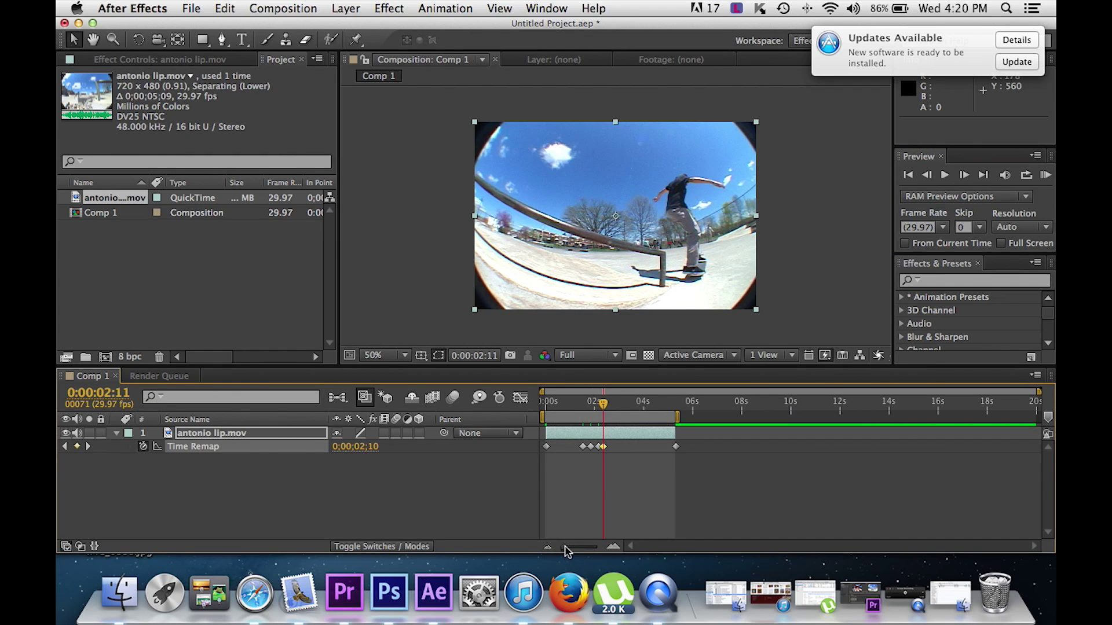
# - Set the outgoing velocity influence of the Time Remap keyframe at 0:00:01:16 to 30%
pyautogui.moveTo(564, 551); pyautogui.dragTo(585, 551)
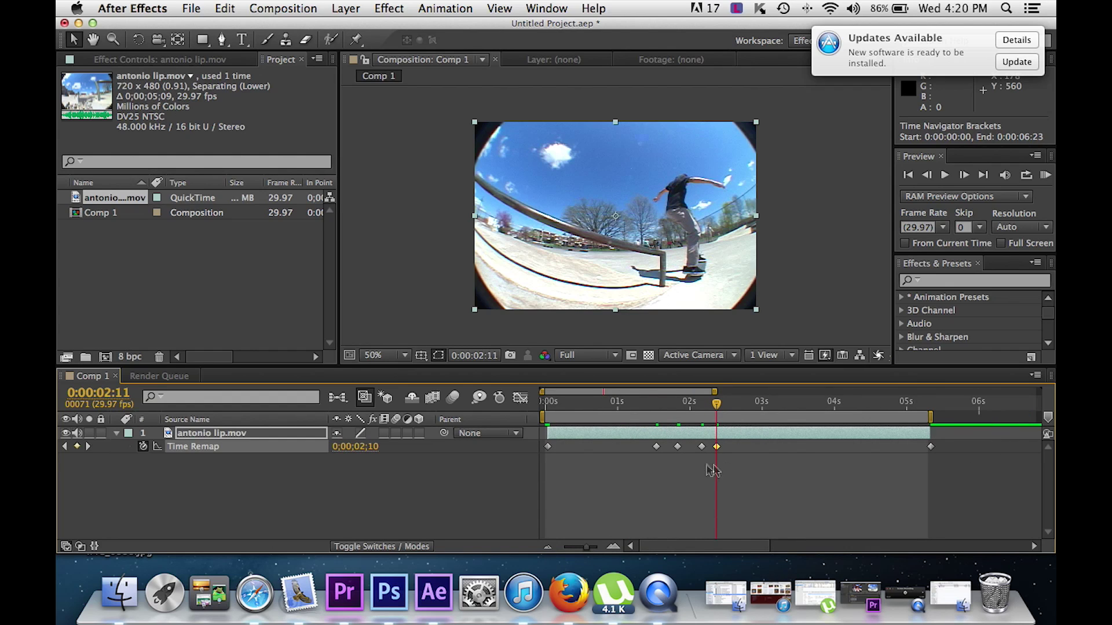
pyautogui.rightClick(657, 448)
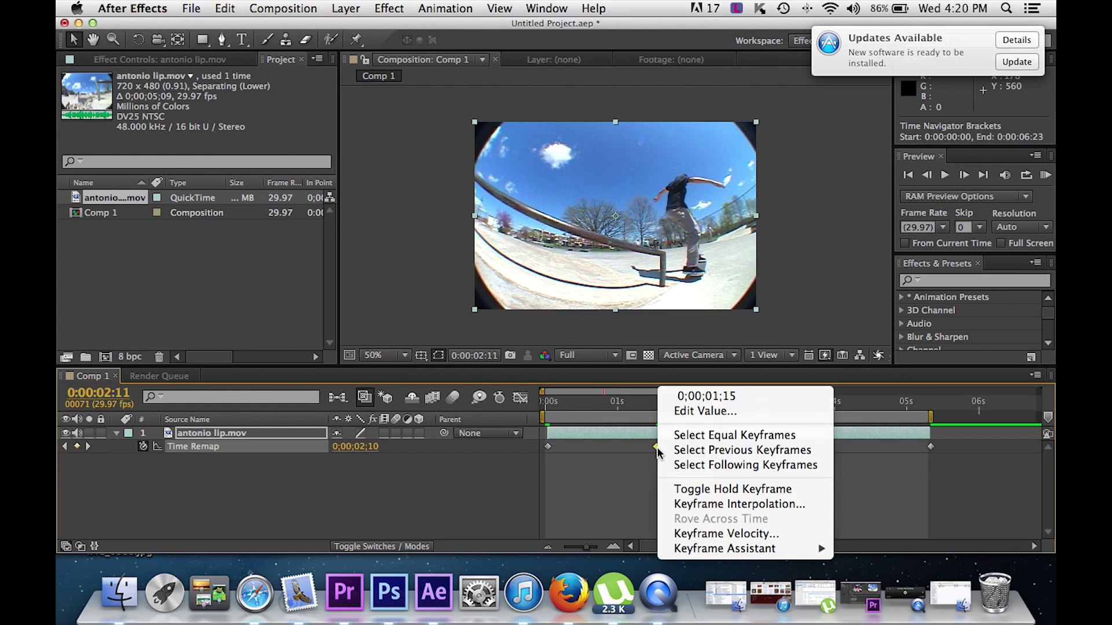
pyautogui.click(705, 535)
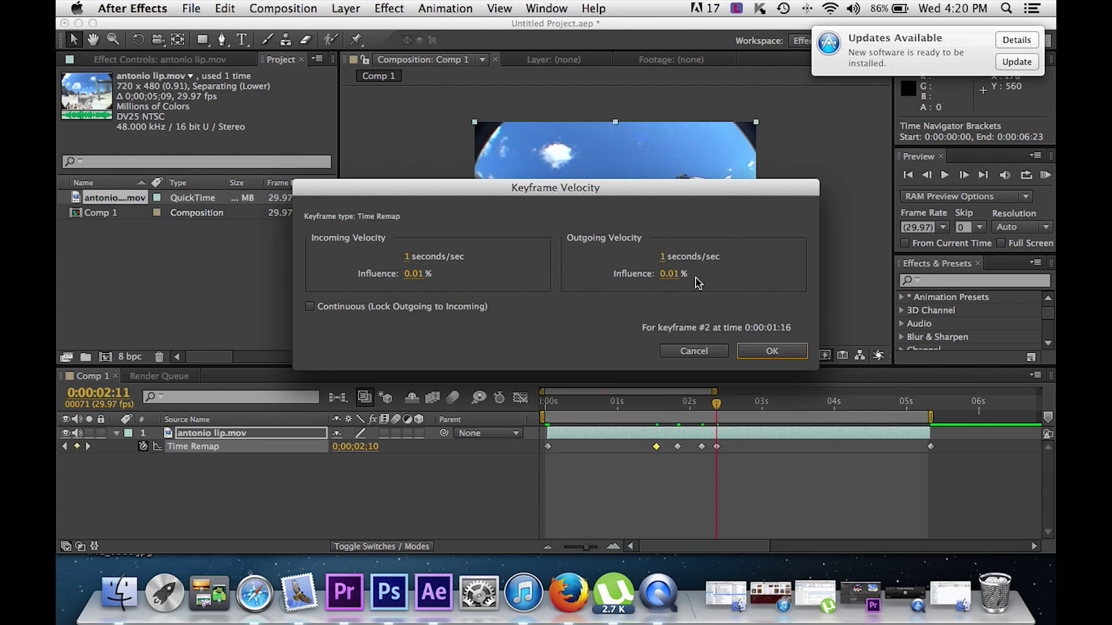
pyautogui.click(671, 274)
pyautogui.write('30')
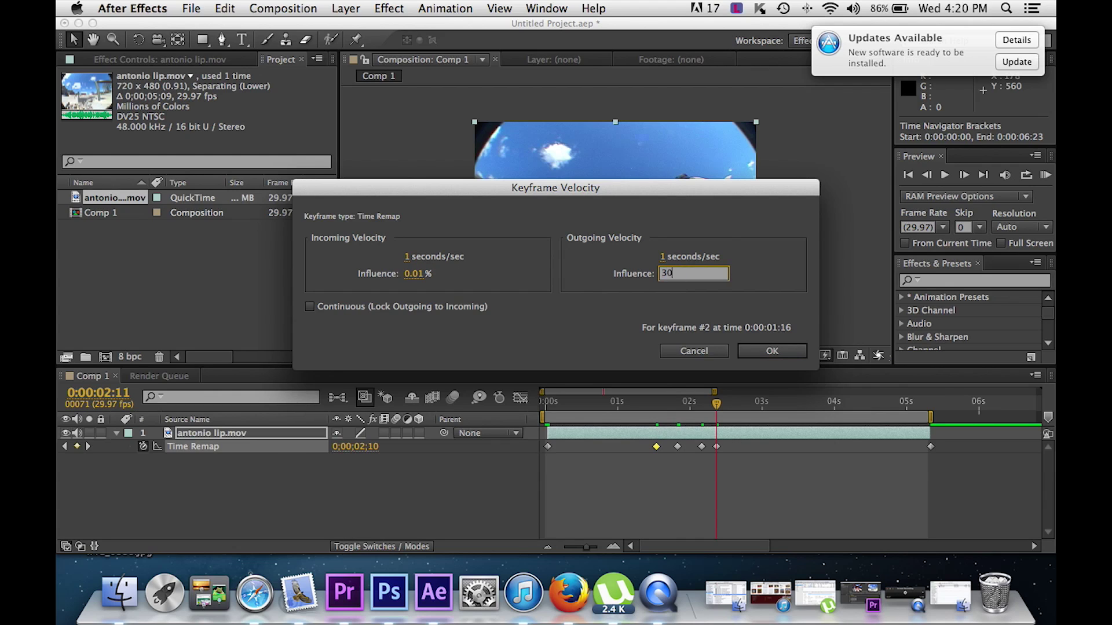
pyautogui.press('Return')
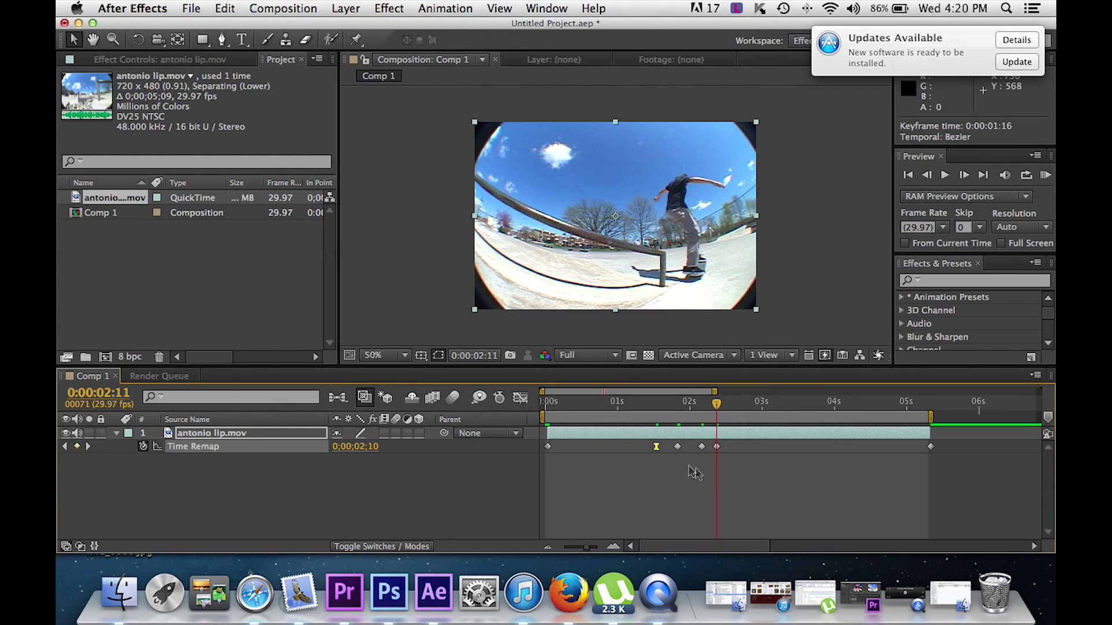
# - Give the keyframe at 0:00:01:25 an incoming velocity of 0.5 seconds/sec with 30% influence and an outgoing velocity of 0.5 seconds/sec
pyautogui.rightClick(677, 447)
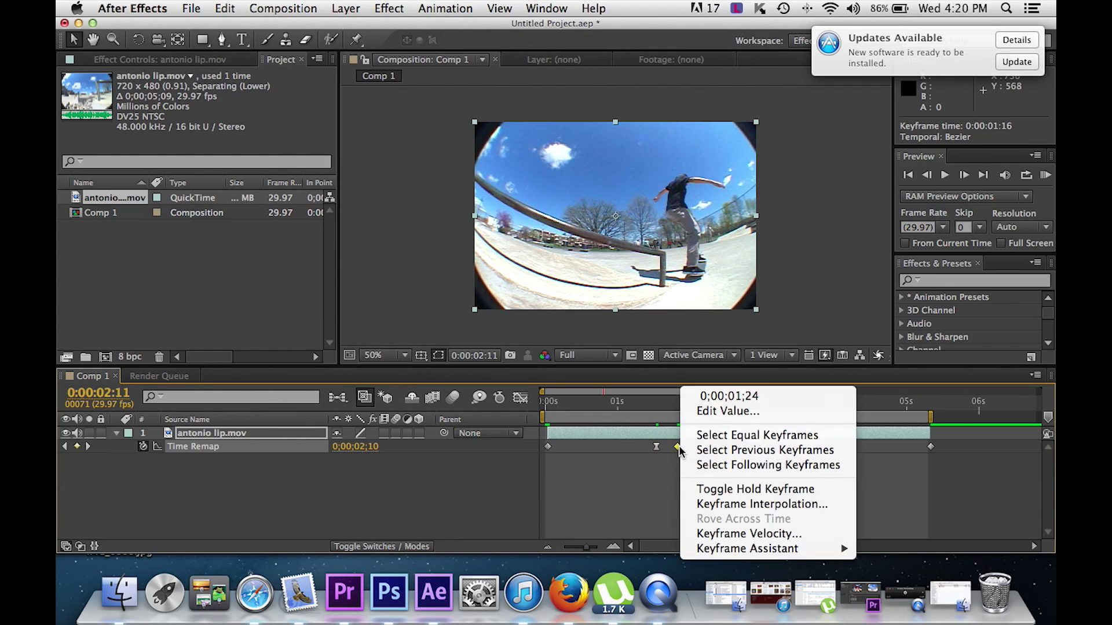
pyautogui.click(732, 538)
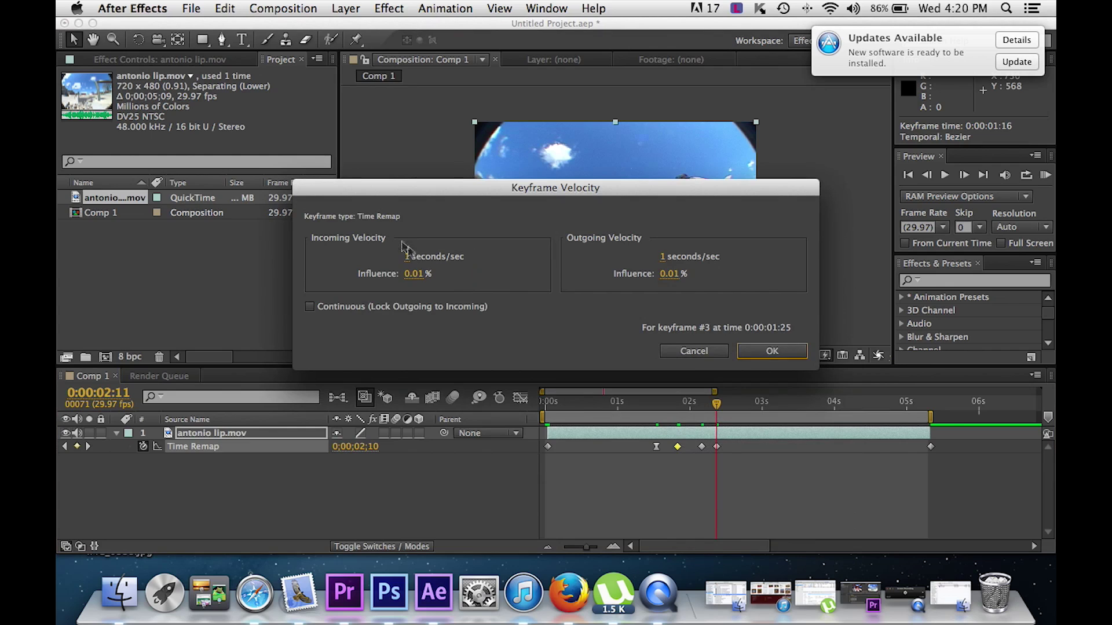
pyautogui.click(413, 257)
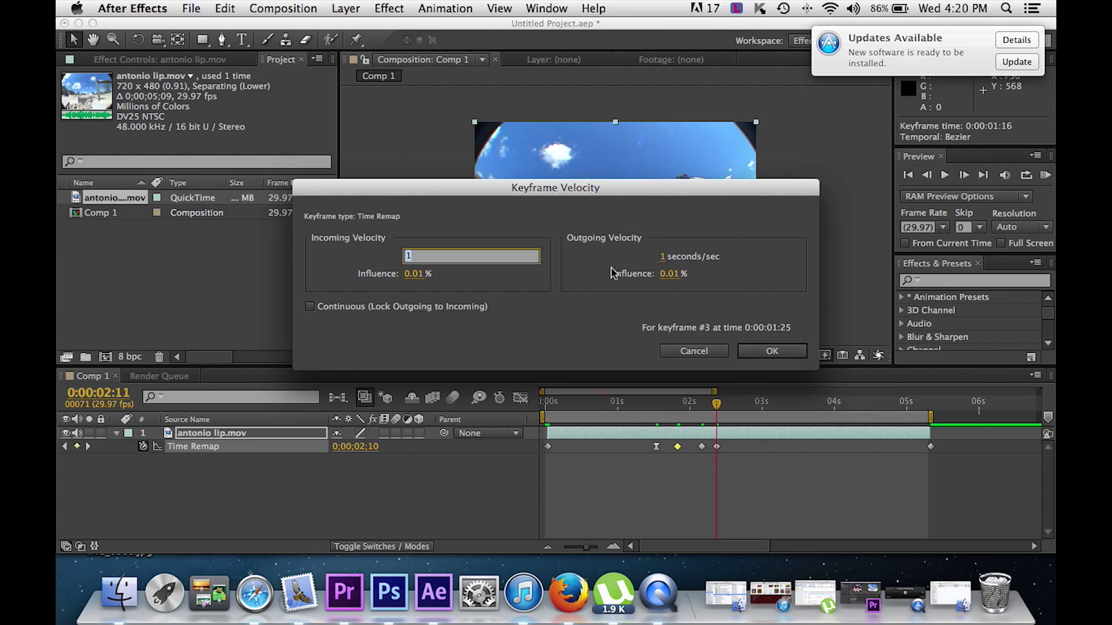
pyautogui.click(414, 277)
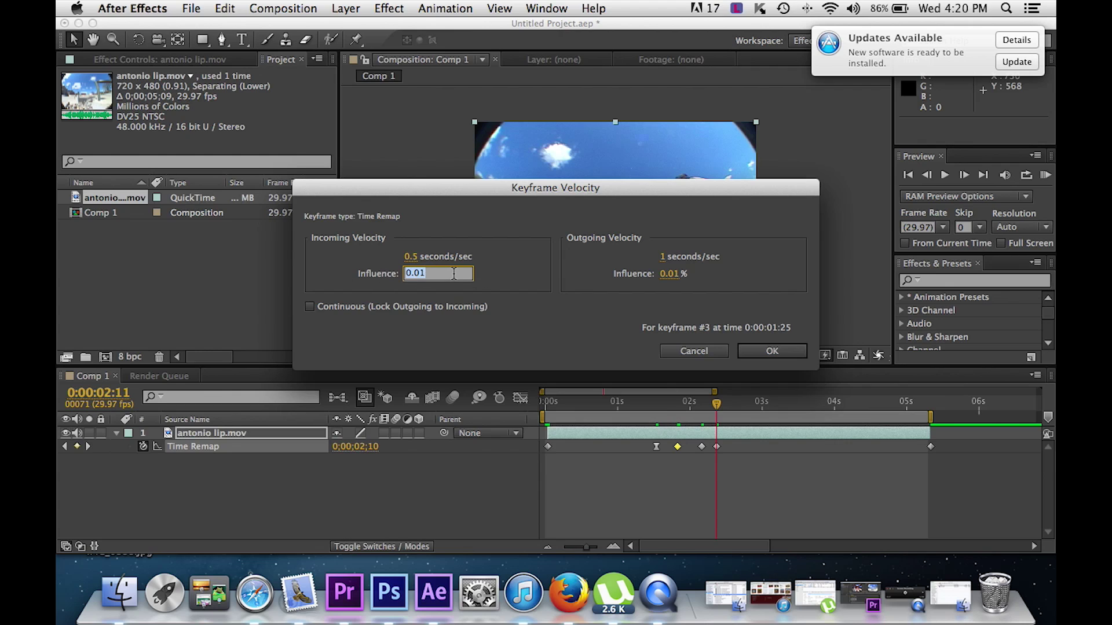
pyautogui.write('30')
pyautogui.click(664, 256)
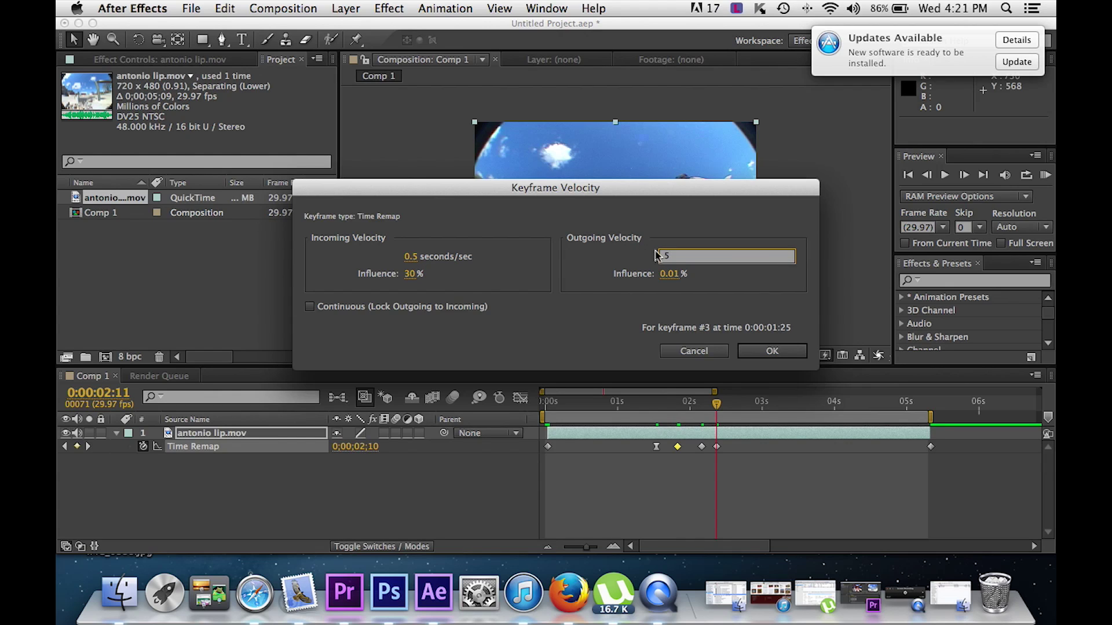
pyautogui.click(781, 356)
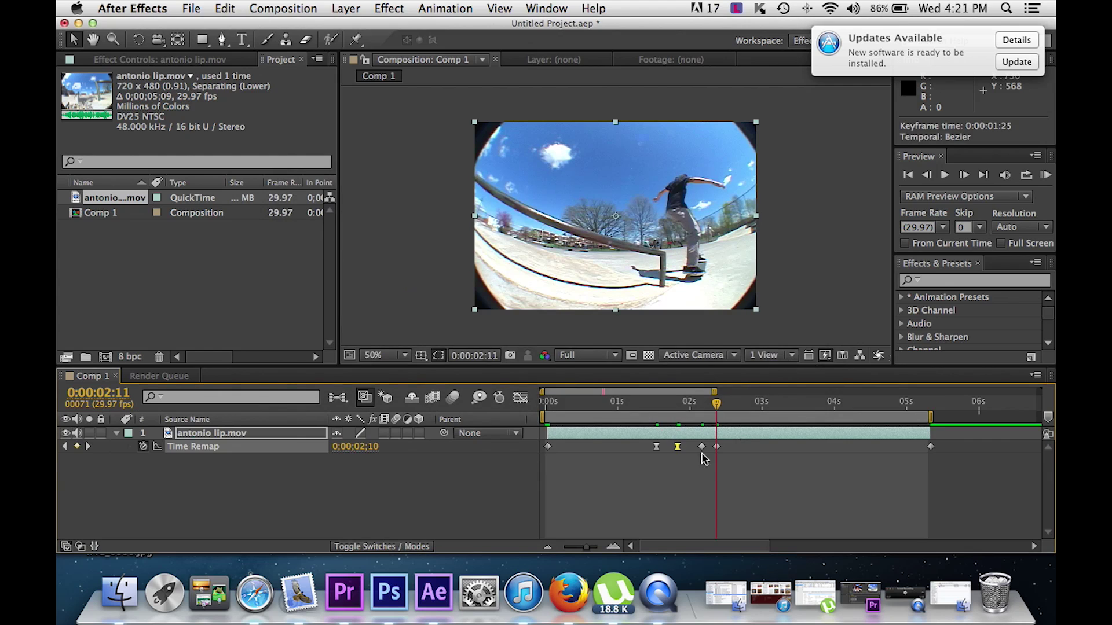
# - Set the incoming and outgoing velocities of the keyframe at 0:00:02:05 to 0.5 seconds/sec and adjust its outgoing influence
pyautogui.rightClick(701, 448)
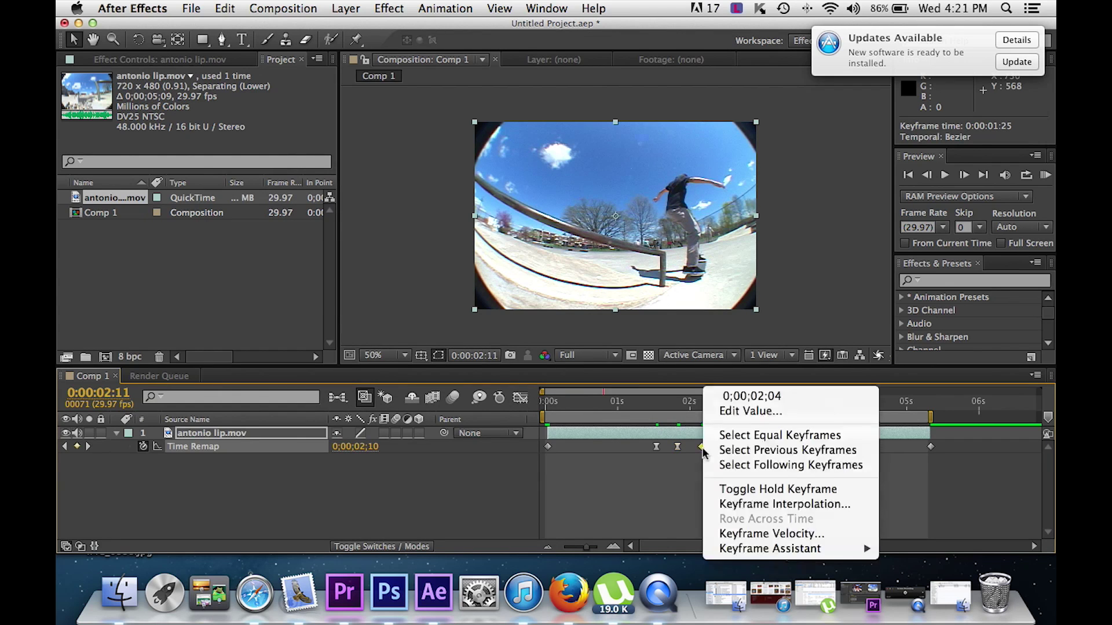
pyautogui.click(750, 528)
pyautogui.click(408, 256)
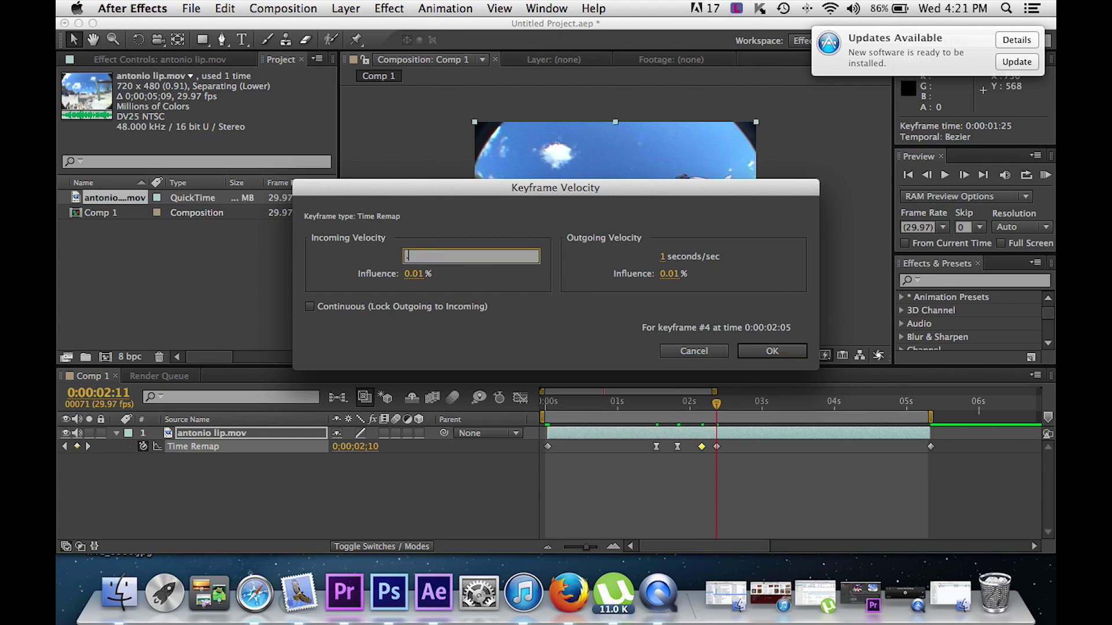
pyautogui.click(663, 256)
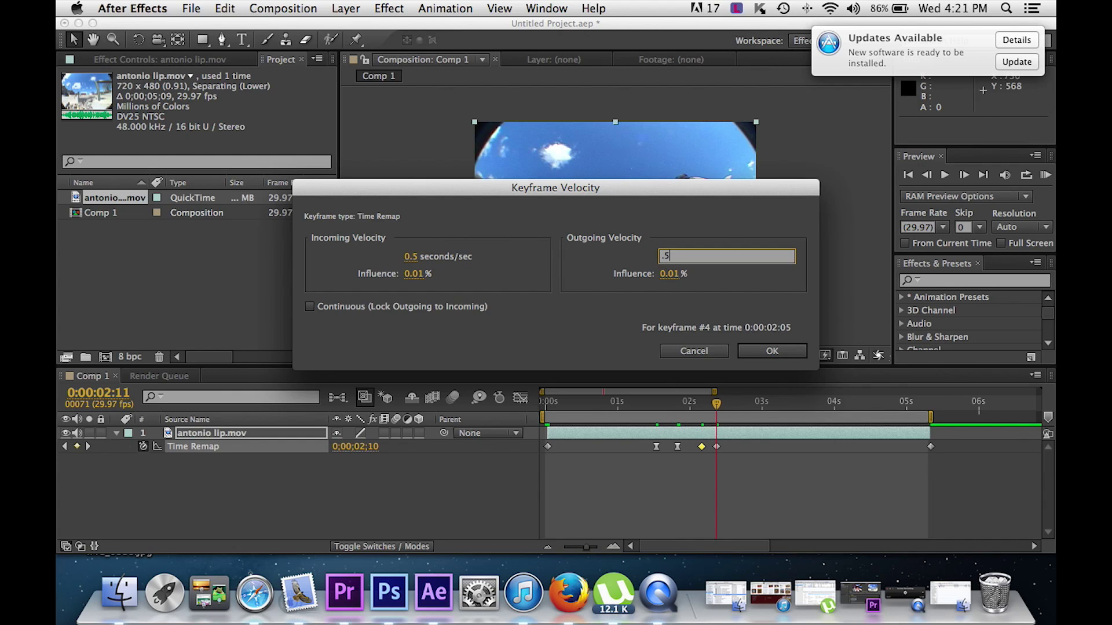
pyautogui.click(669, 274)
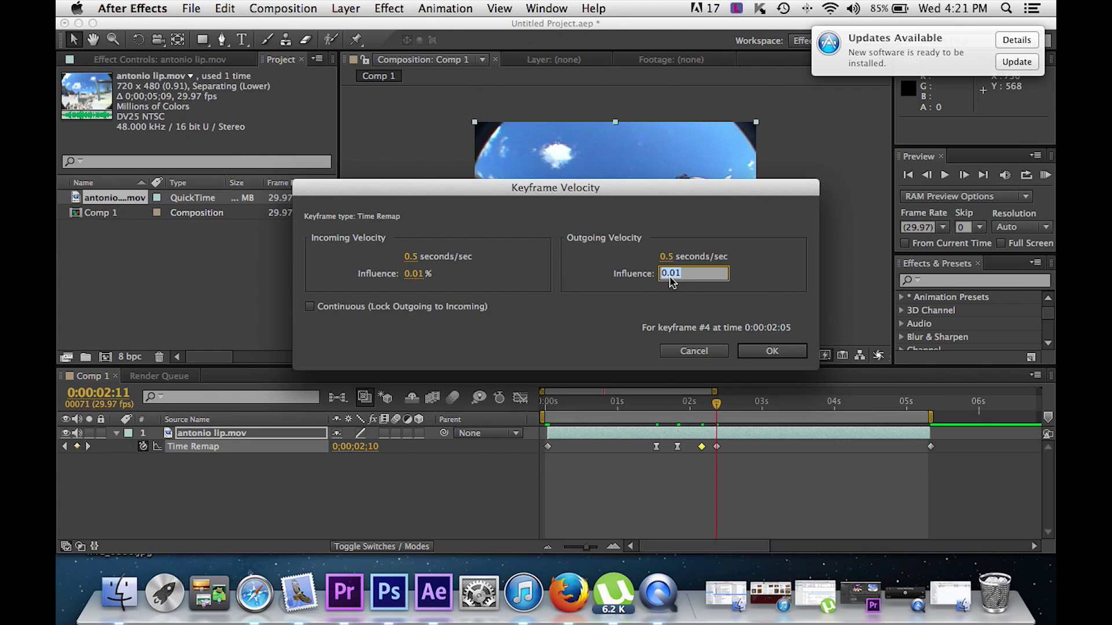
pyautogui.press('Return')
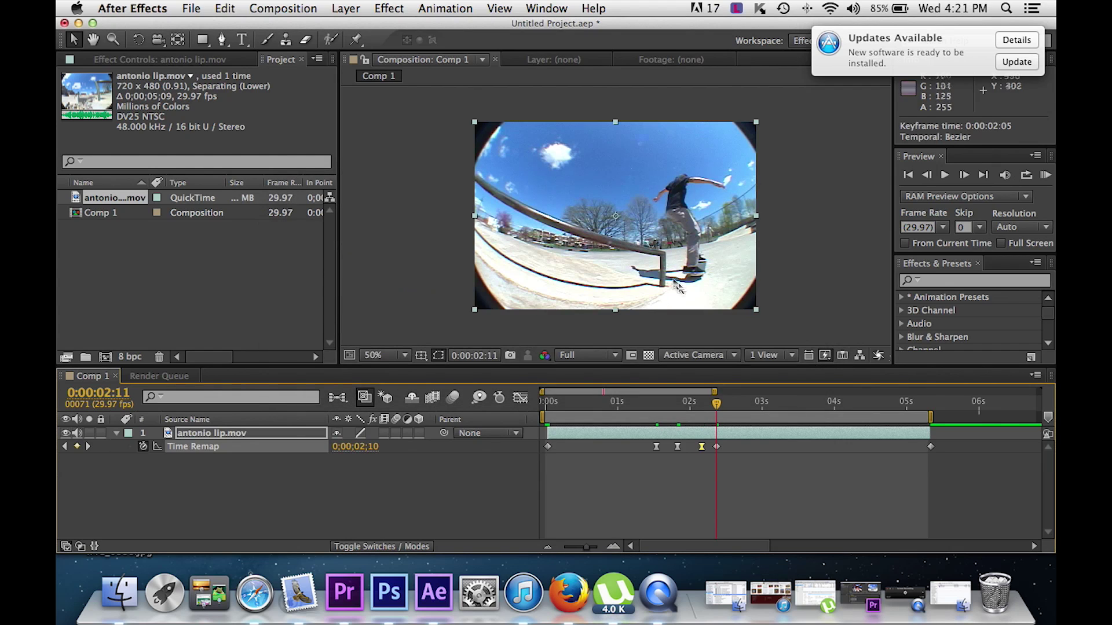
# - Set the incoming velocity influence of the Time Remap keyframe at 0:00:02:11 to 30%
pyautogui.rightClick(716, 447)
pyautogui.click(748, 531)
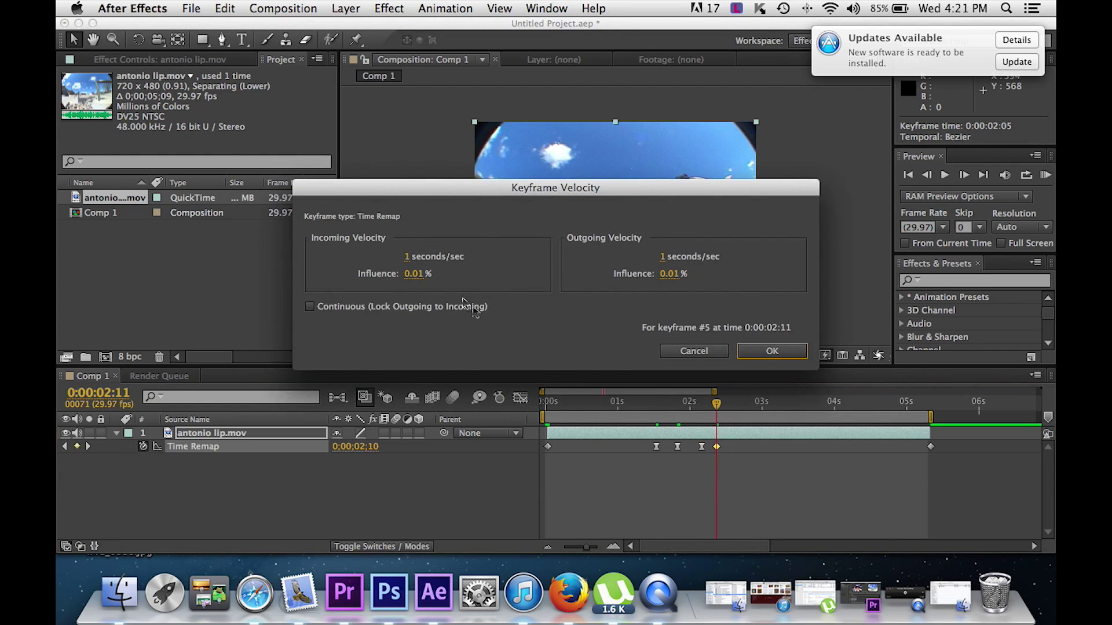
pyautogui.click(412, 275)
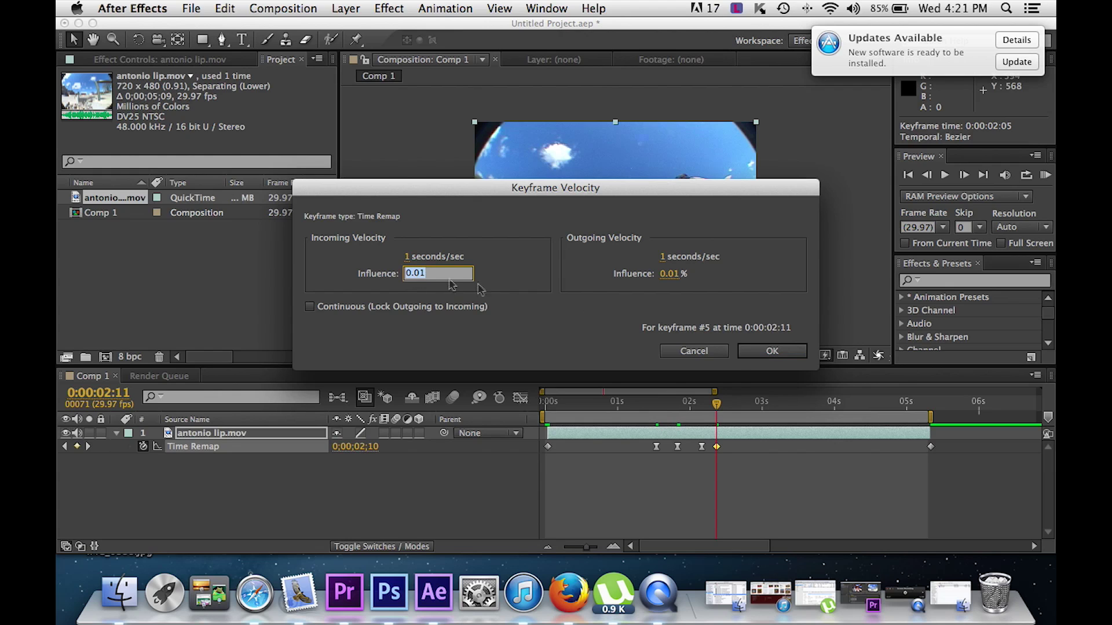
pyautogui.write('30')
pyautogui.press('Return')
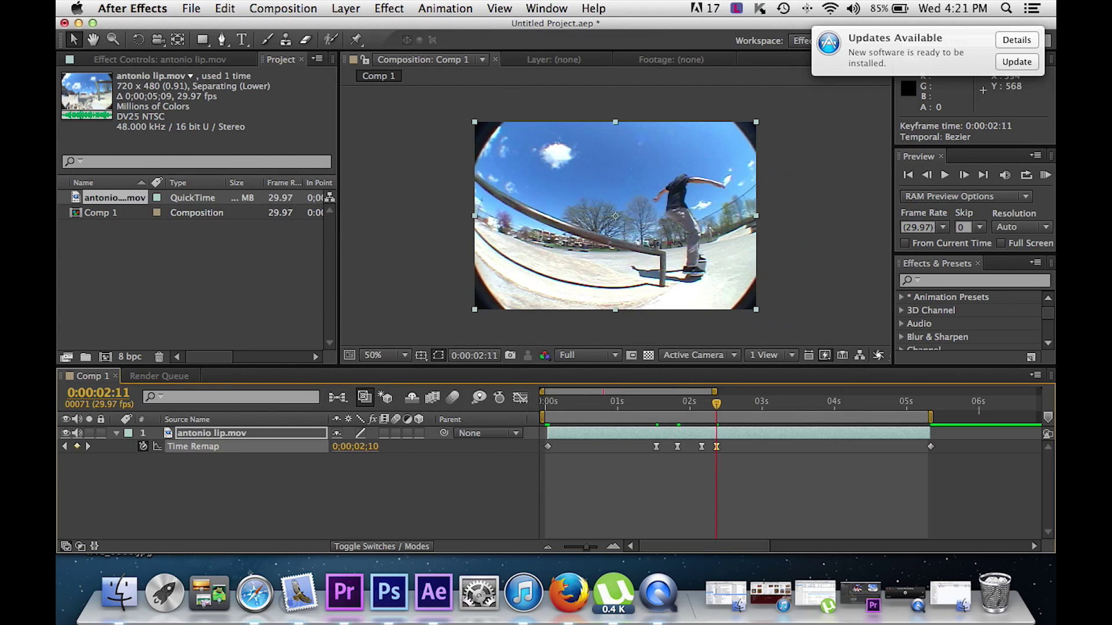
# - Show the Time Remap speed graph and shift the last four keyframes together until the third keyframe sits at 0:00:02:00
pyautogui.moveTo(965, 487); pyautogui.dragTo(673, 435)
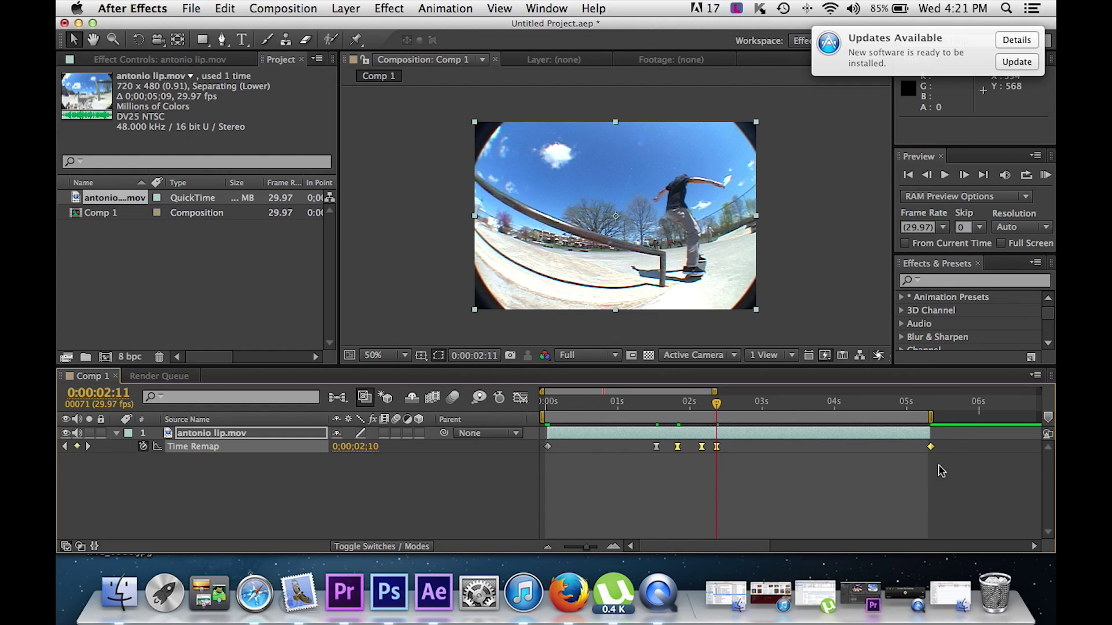
pyautogui.click(521, 399)
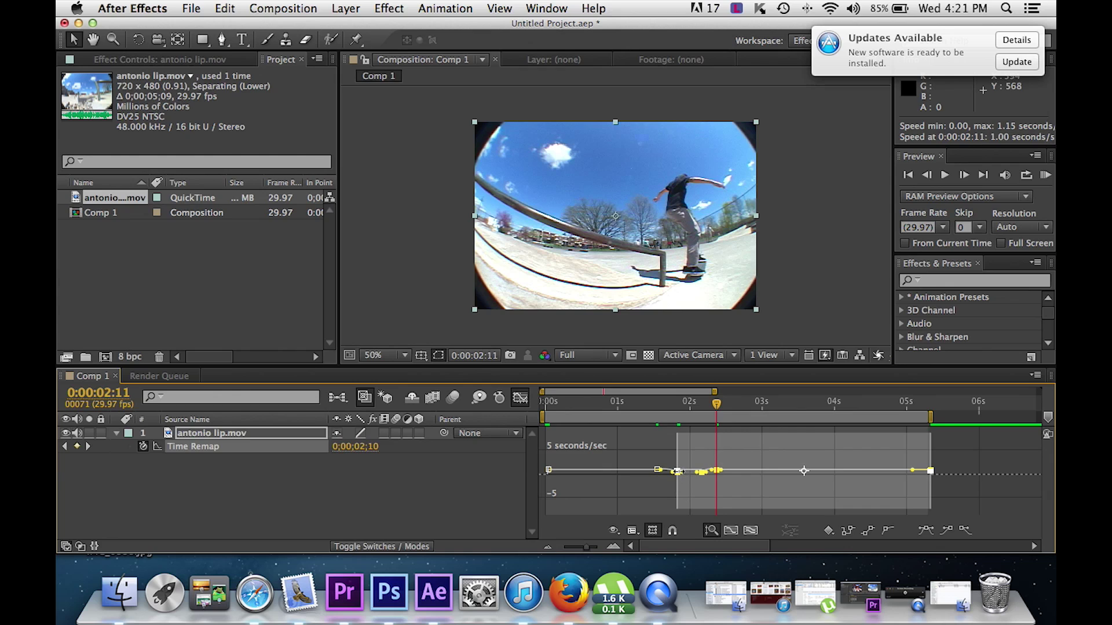
pyautogui.moveTo(732, 488); pyautogui.dragTo(739, 485)
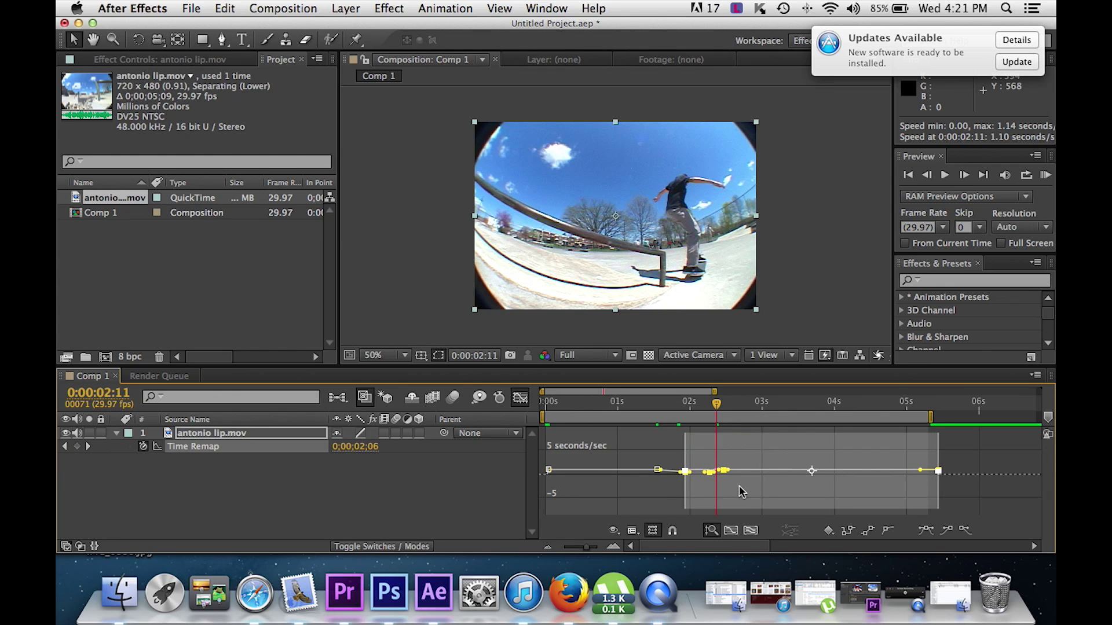
pyautogui.keyDown('shift'); pyautogui.click(686, 474); pyautogui.keyUp('shift')
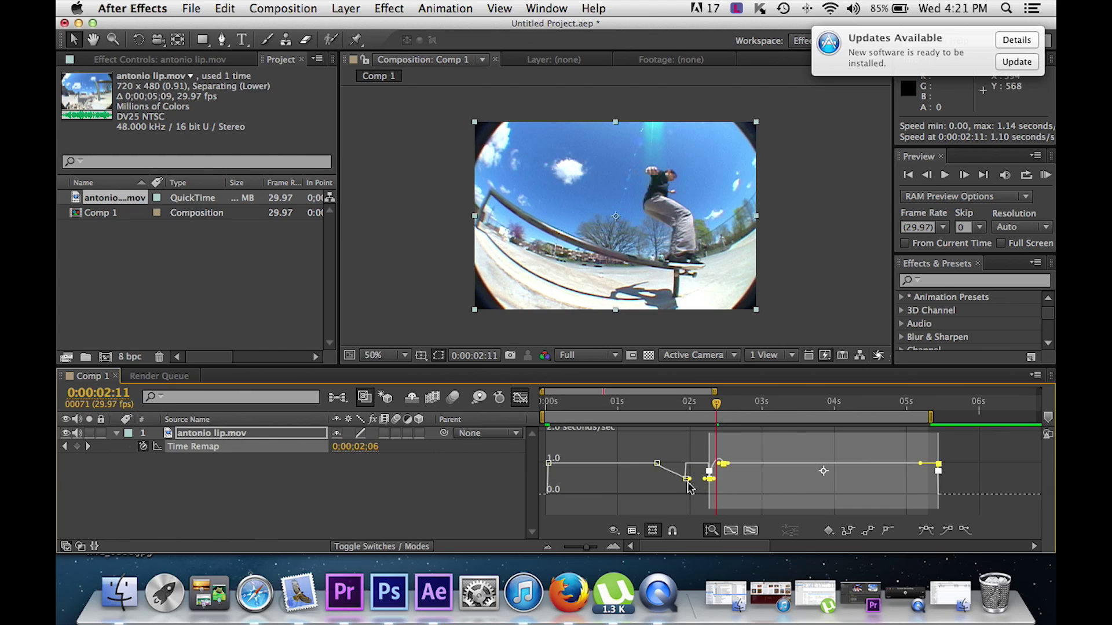
pyautogui.moveTo(959, 477); pyautogui.dragTo(1004, 462)
pyautogui.moveTo(1006, 461); pyautogui.dragTo(609, 512)
pyautogui.moveTo(961, 488); pyautogui.dragTo(667, 440)
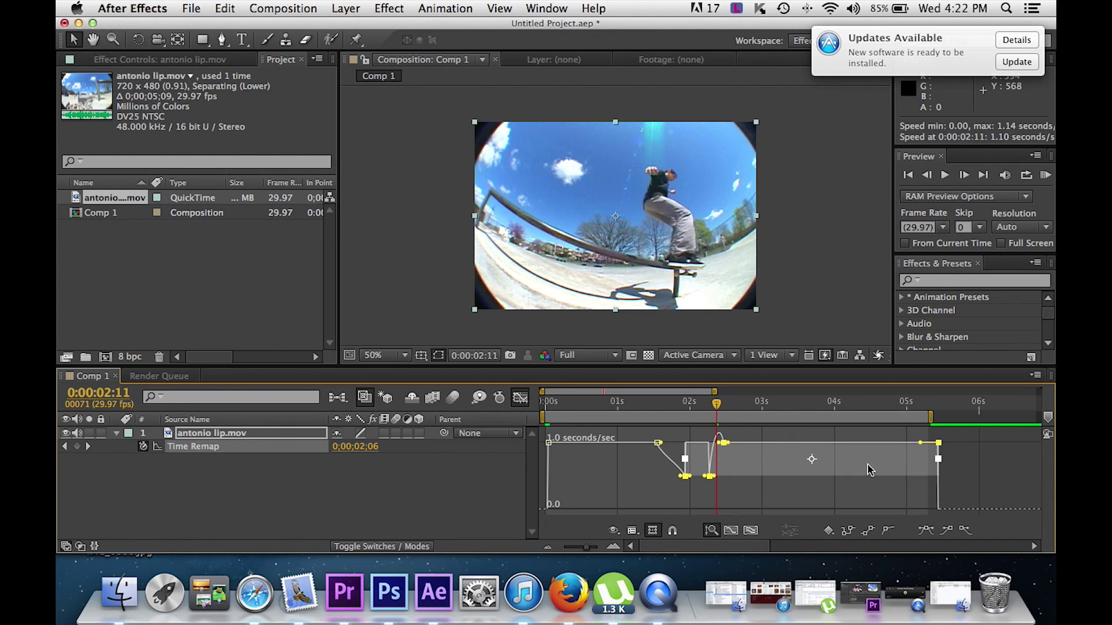
pyautogui.moveTo(871, 470)
pyautogui.mouseDown()
pyautogui.moveTo(840, 472)
pyautogui.moveTo(887, 475)
pyautogui.moveTo(874, 475)
pyautogui.mouseUp()
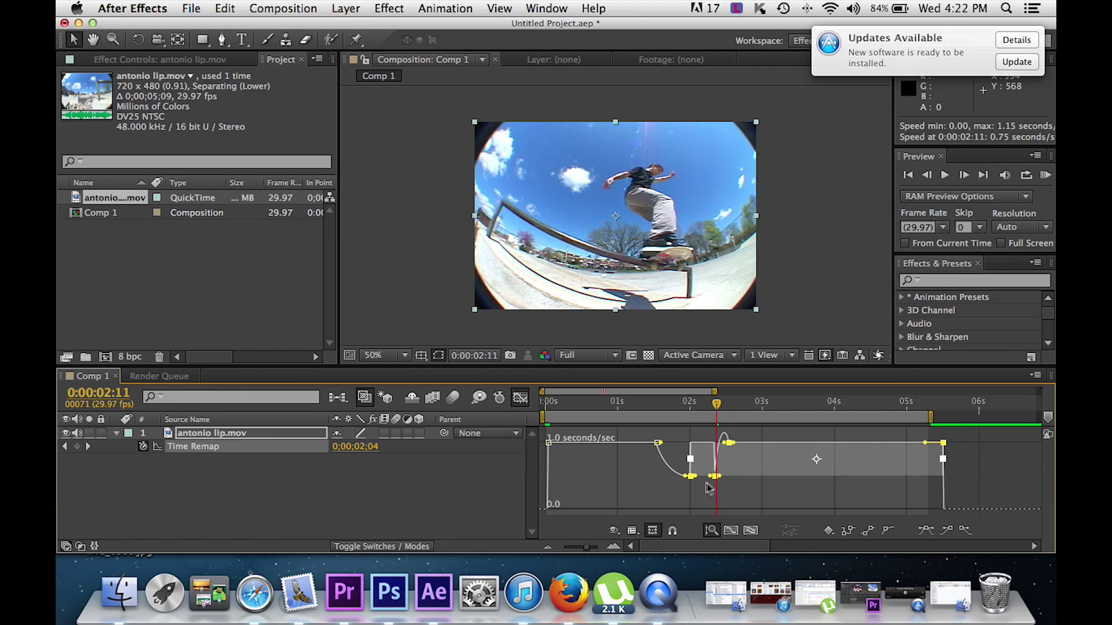
# - Exclude the third keyframe from the selection and shift the last three keyframes until the fourth sits at 0:00:02:20
pyautogui.moveTo(692, 482)
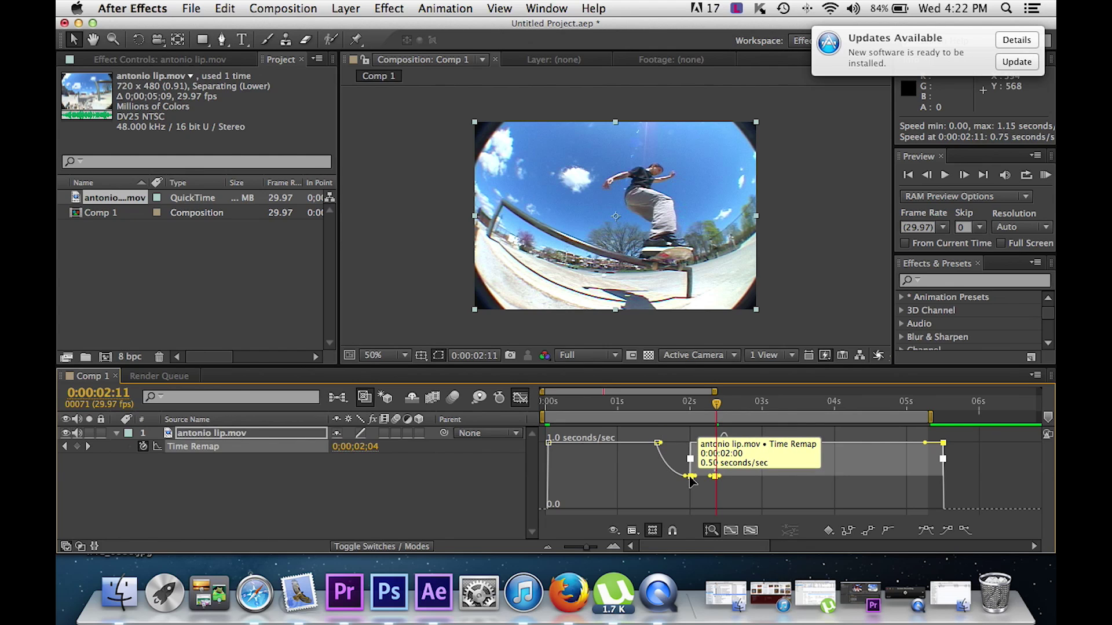
pyautogui.keyDown('shift'); pyautogui.click(689, 476); pyautogui.keyUp('shift')
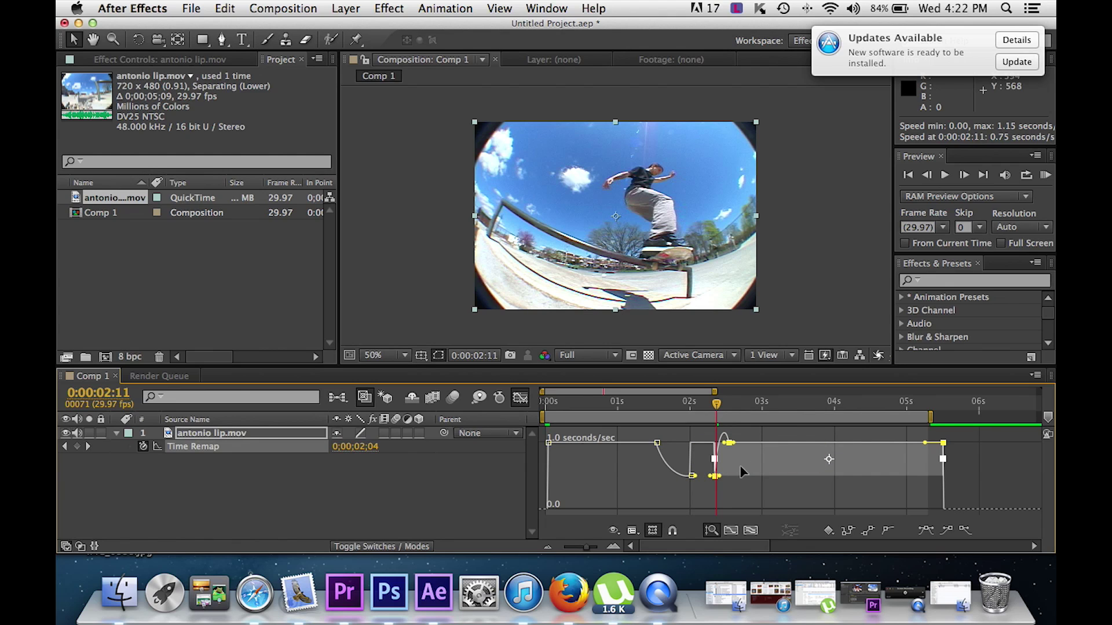
pyautogui.moveTo(742, 471); pyautogui.dragTo(768, 470)
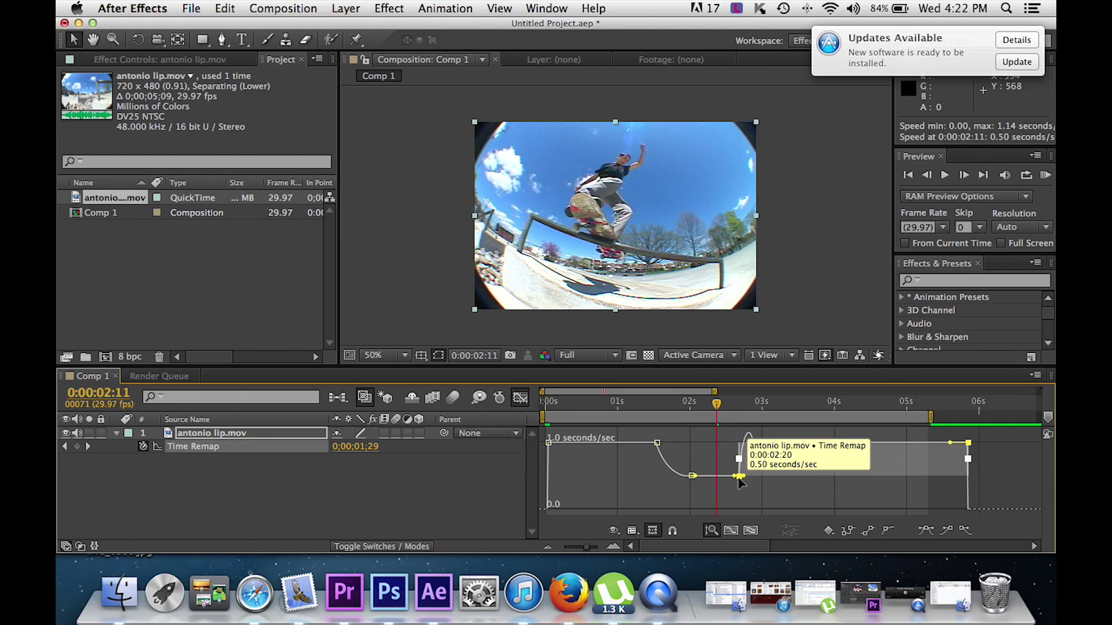
# - Shift only the last two Time Remap keyframes until the fifth keyframe sits at 0:00:03:00, and run a RAM preview of the speed ramp
pyautogui.keyDown('shift'); pyautogui.click(739, 478); pyautogui.keyUp('shift')
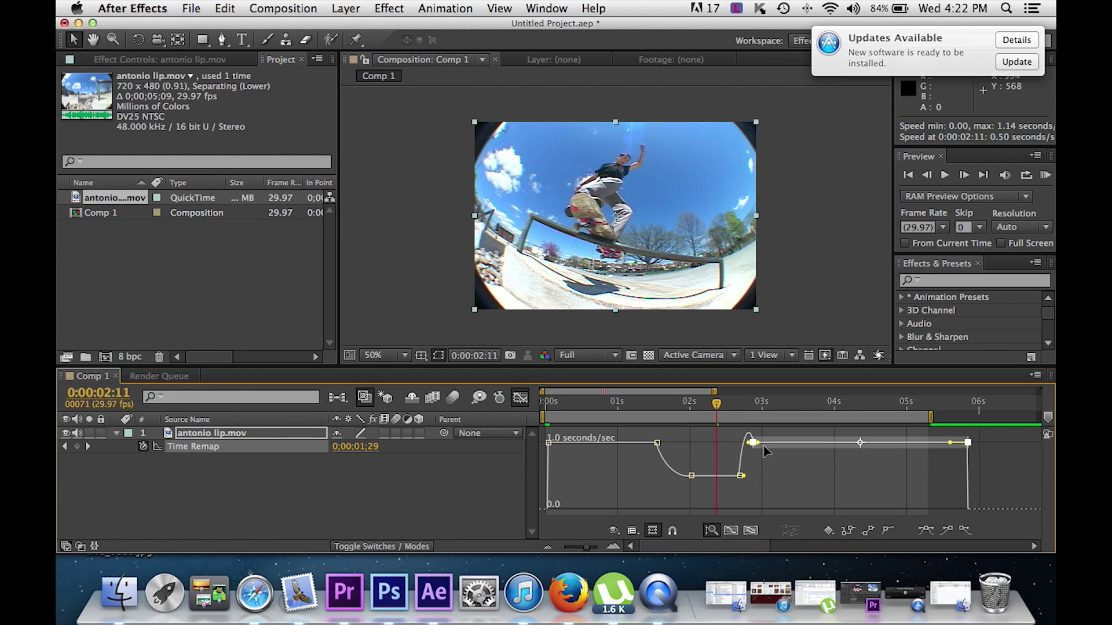
pyautogui.moveTo(765, 451); pyautogui.dragTo(775, 453)
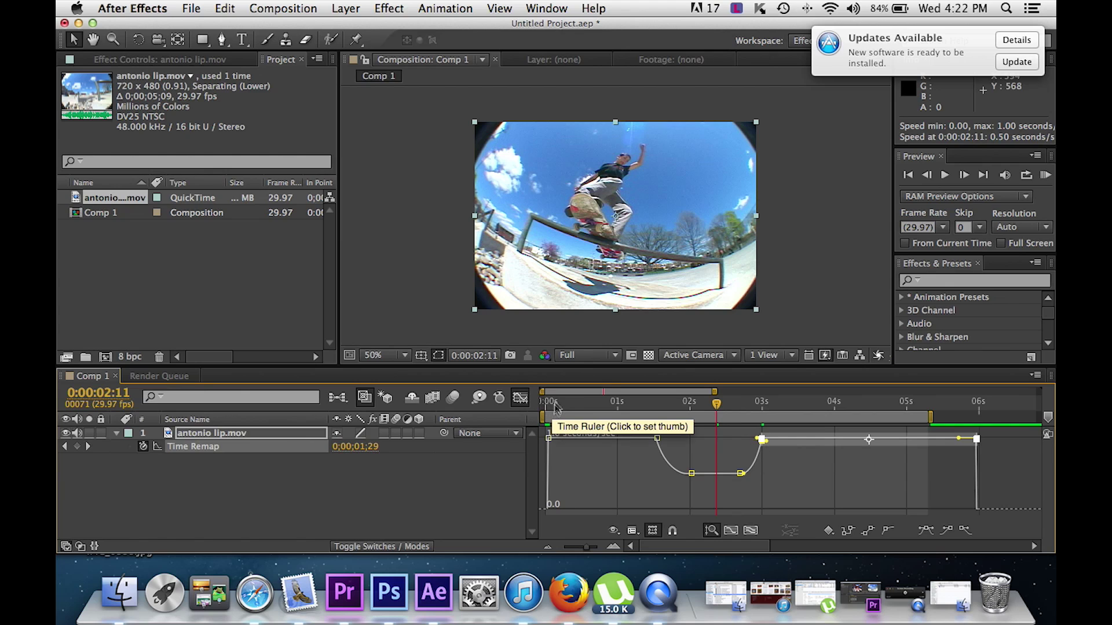
pyautogui.click(1045, 176)
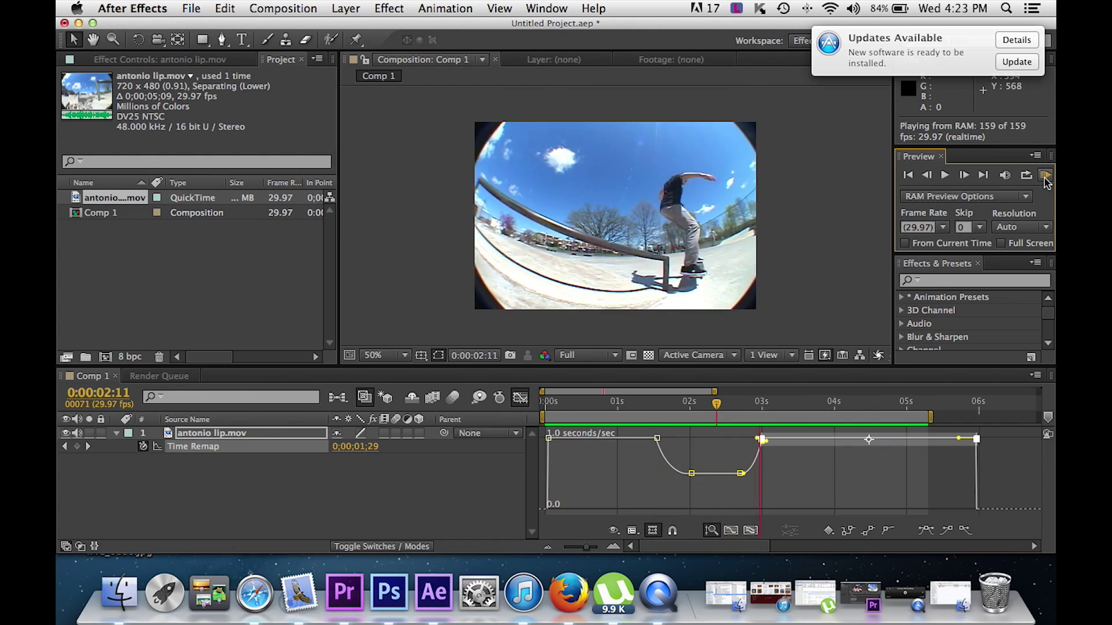
pyautogui.click(945, 176)
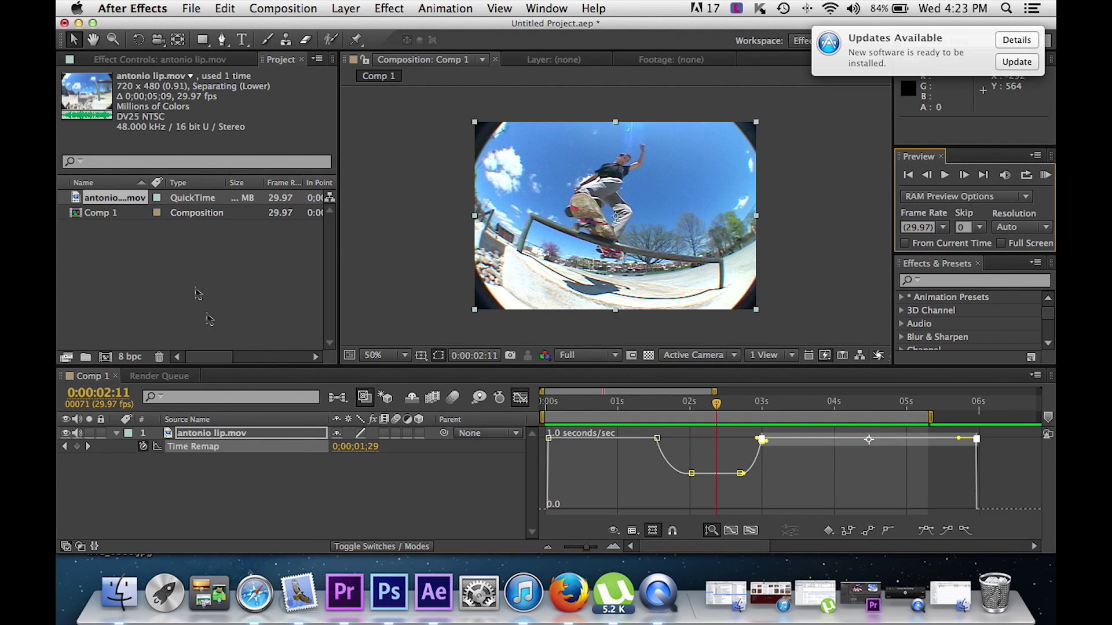
# - Add Comp 1 to the render queue for export
pyautogui.click(192, 8)
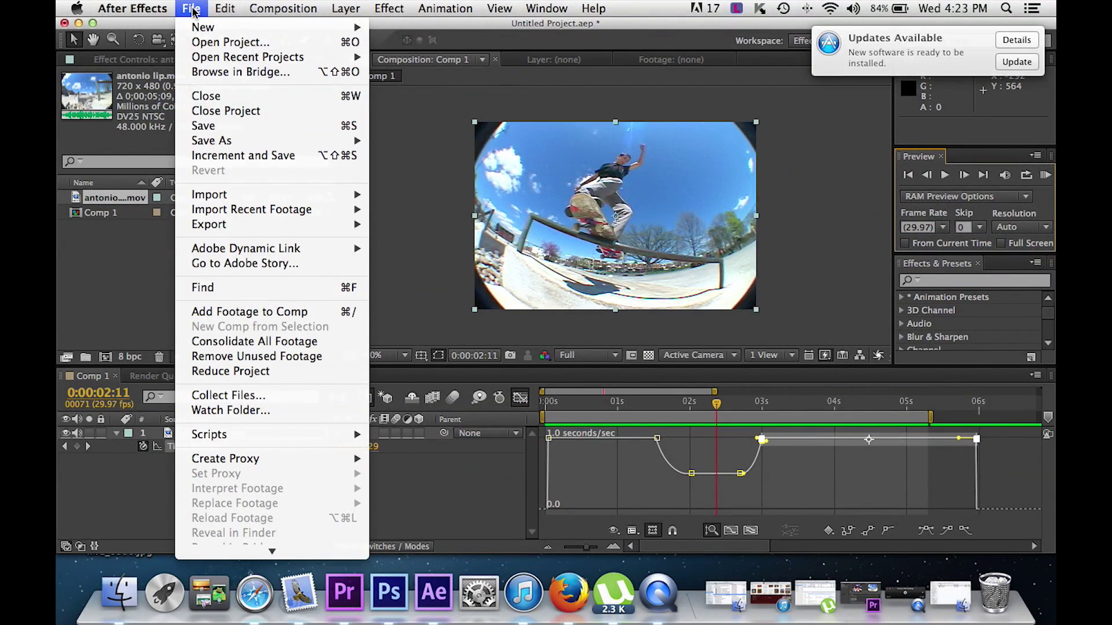
pyautogui.moveTo(219, 229)
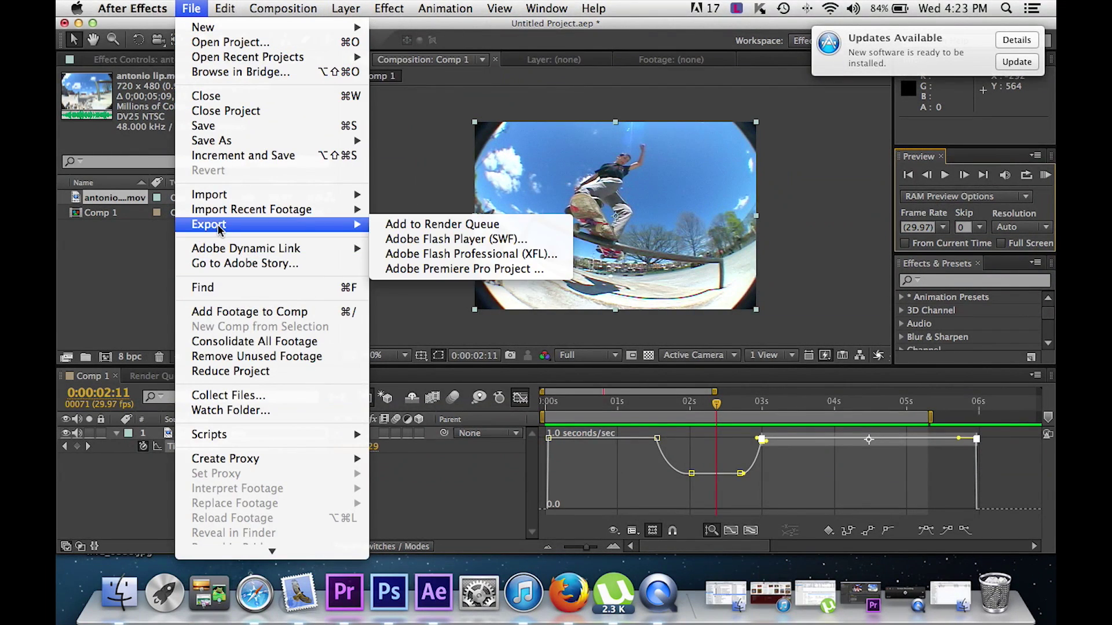
pyautogui.click(408, 232)
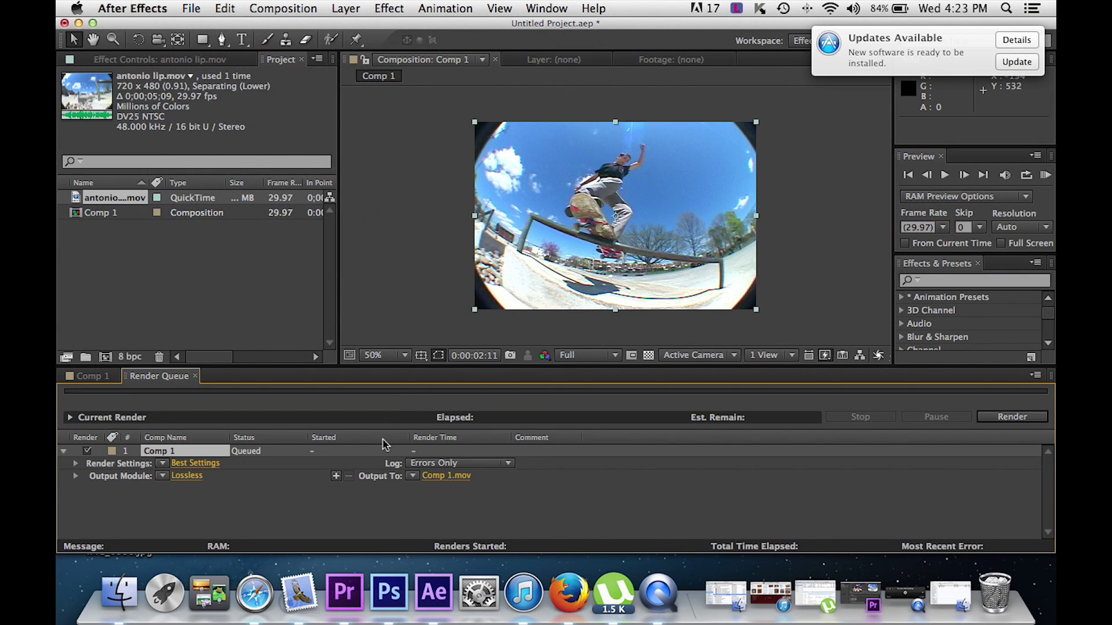
# - Set the output module to QuickTime with audio output at 48.000 kHz, 16 Bit, and accept the render settings at Best quality and Full resolution
pyautogui.click(185, 476)
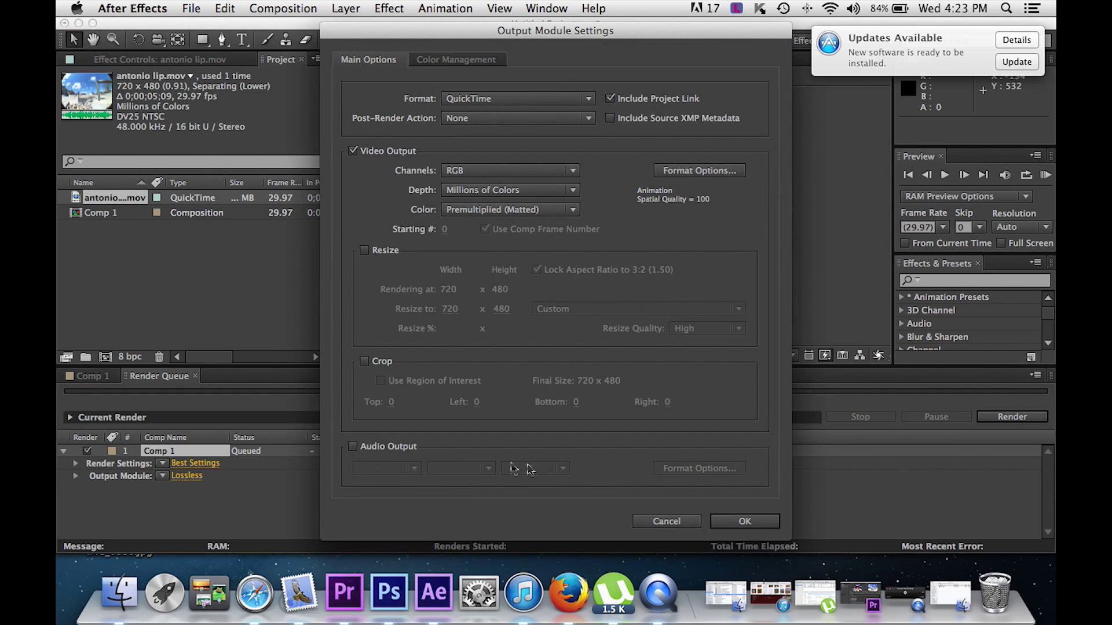
pyautogui.click(481, 100)
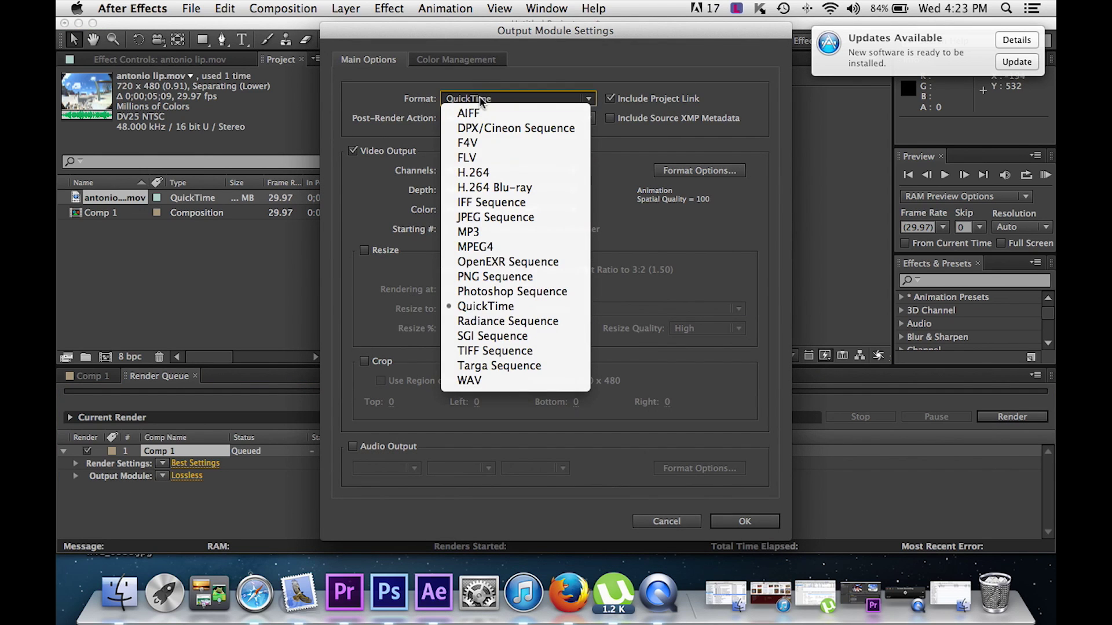
pyautogui.click(485, 306)
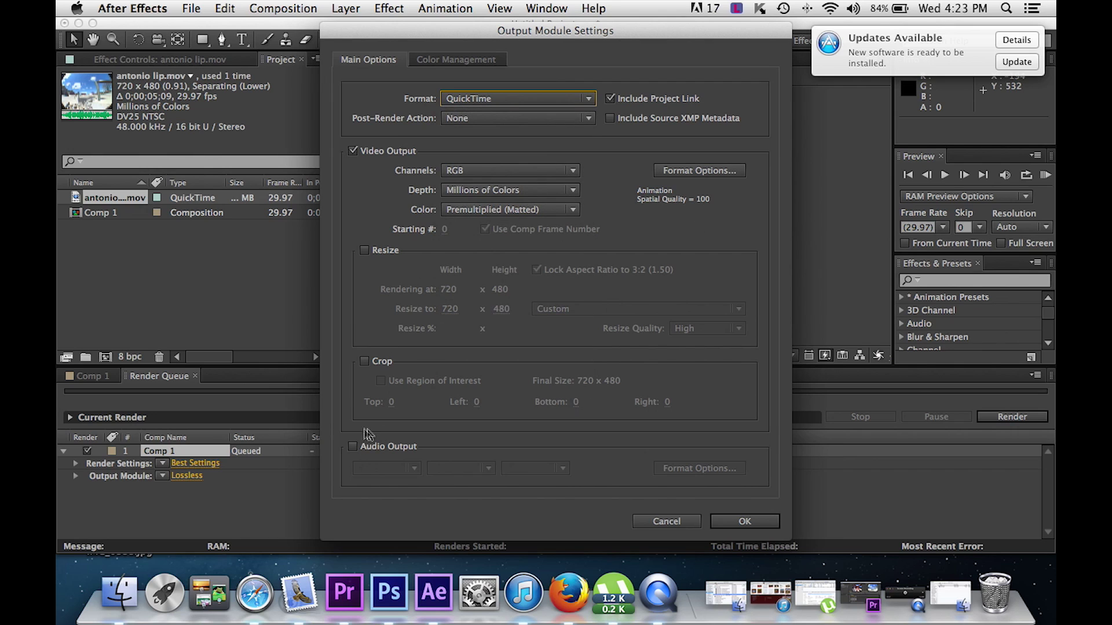
pyautogui.click(353, 447)
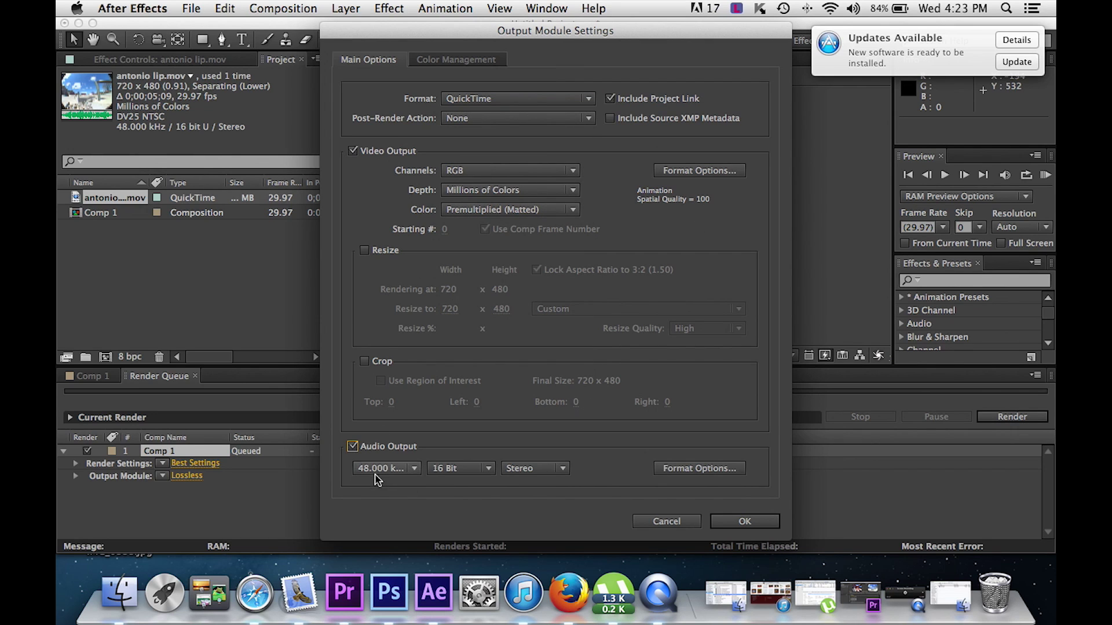
pyautogui.click(405, 471)
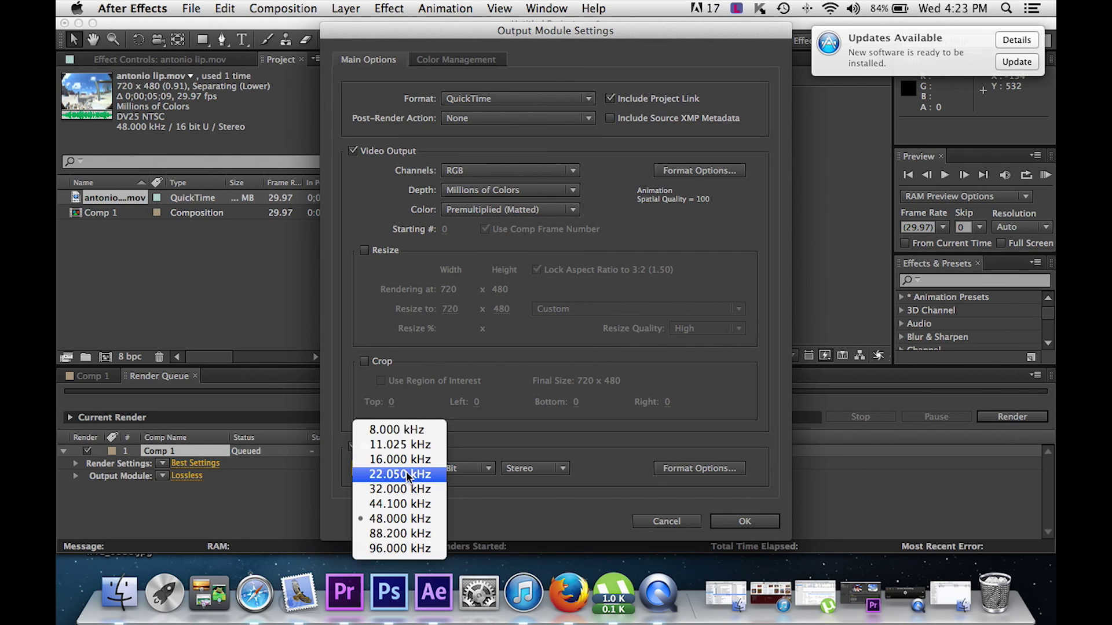
pyautogui.click(399, 516)
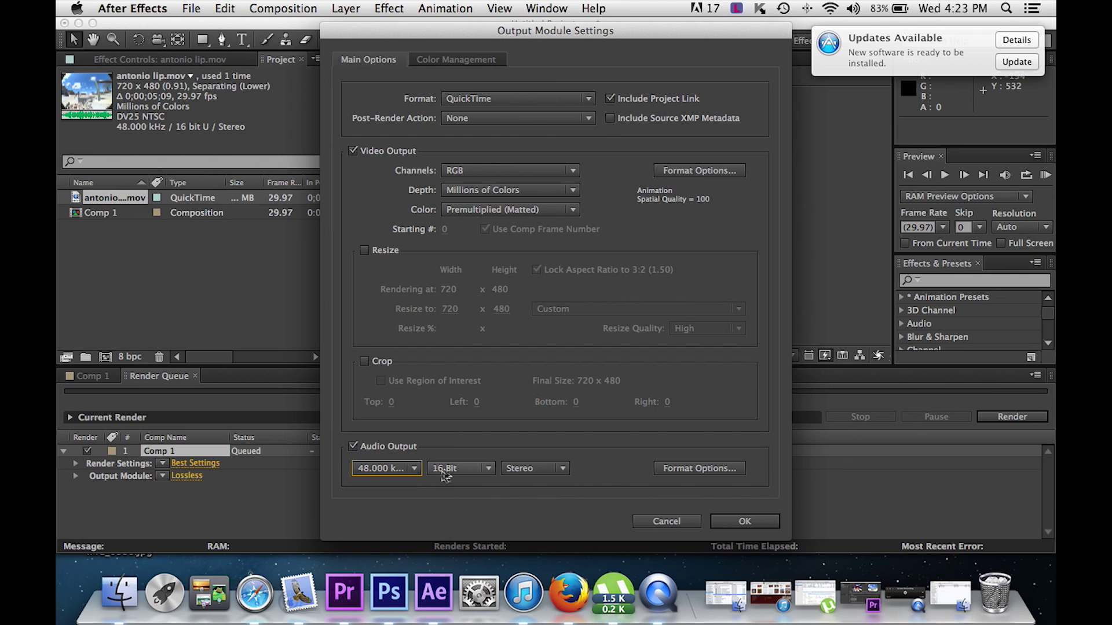
pyautogui.click(457, 469)
pyautogui.click(480, 493)
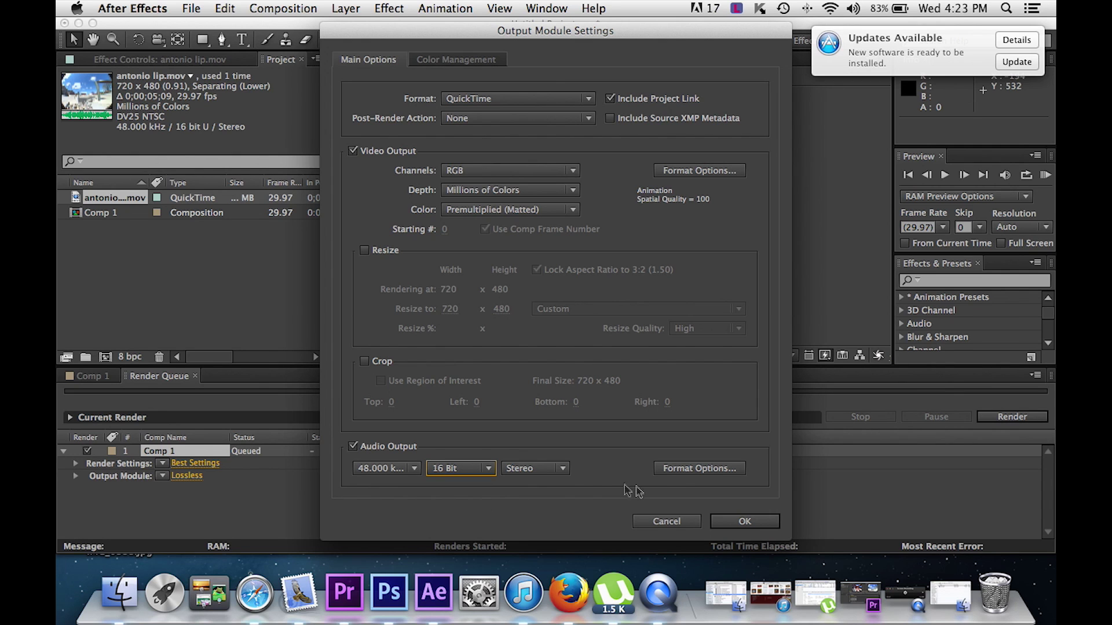
pyautogui.click(753, 522)
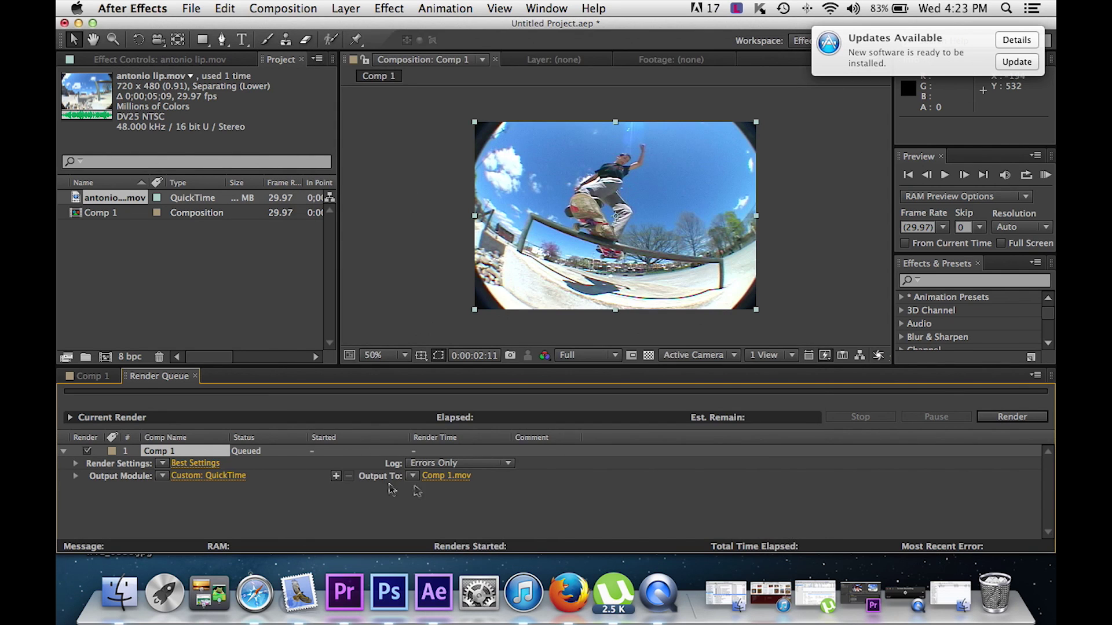
pyautogui.click(196, 463)
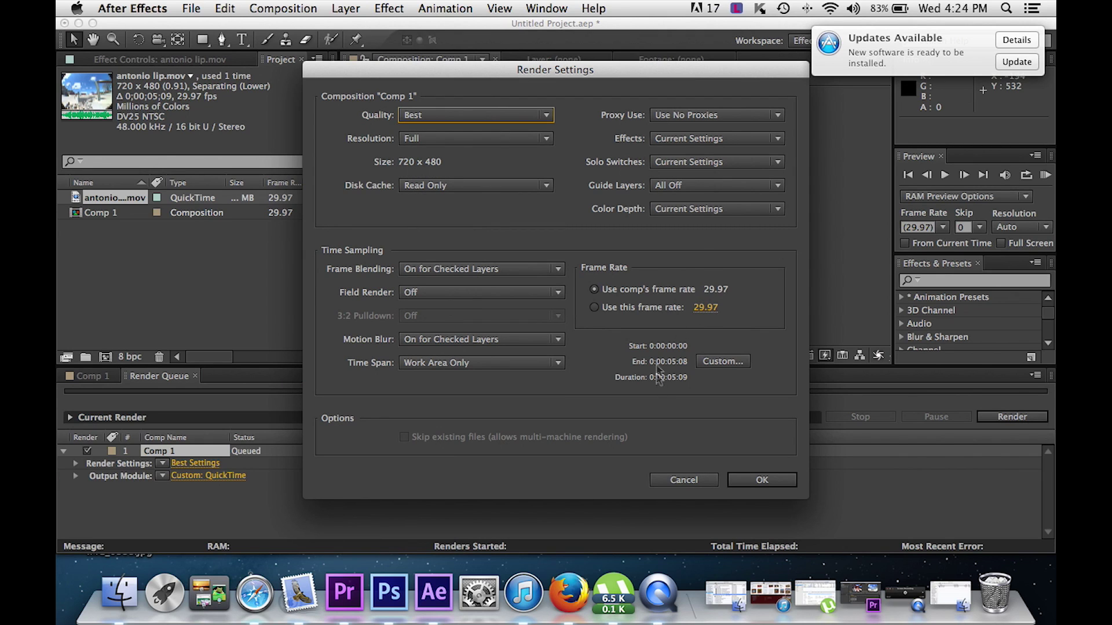
pyautogui.click(779, 480)
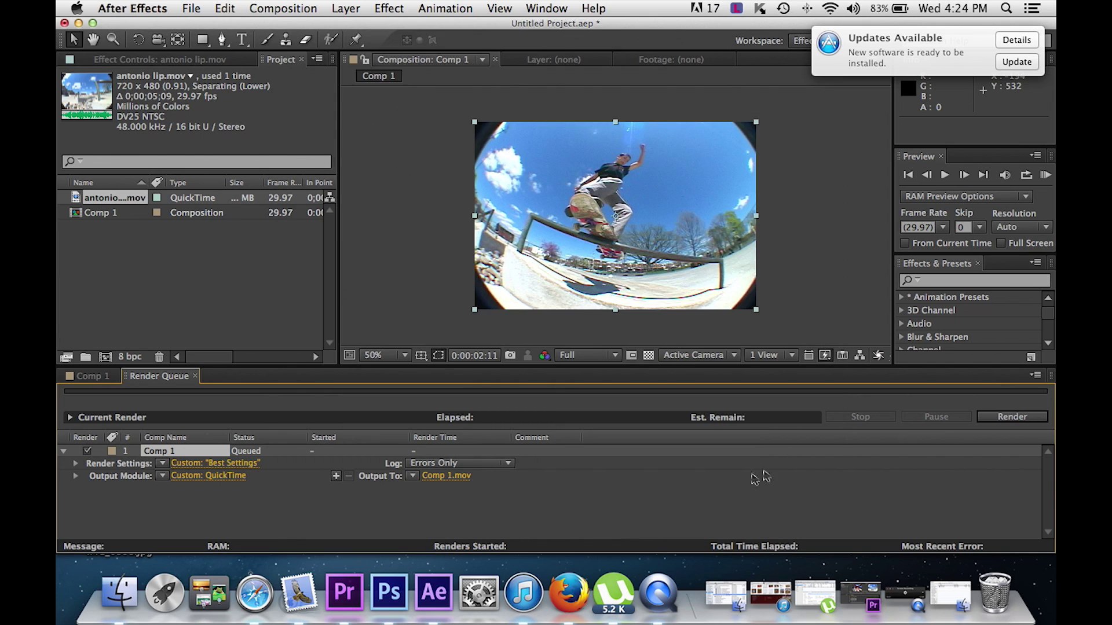
# - Set the output movie to slow-mo antonio in the how-to_2 folder and render Comp 1
pyautogui.click(444, 477)
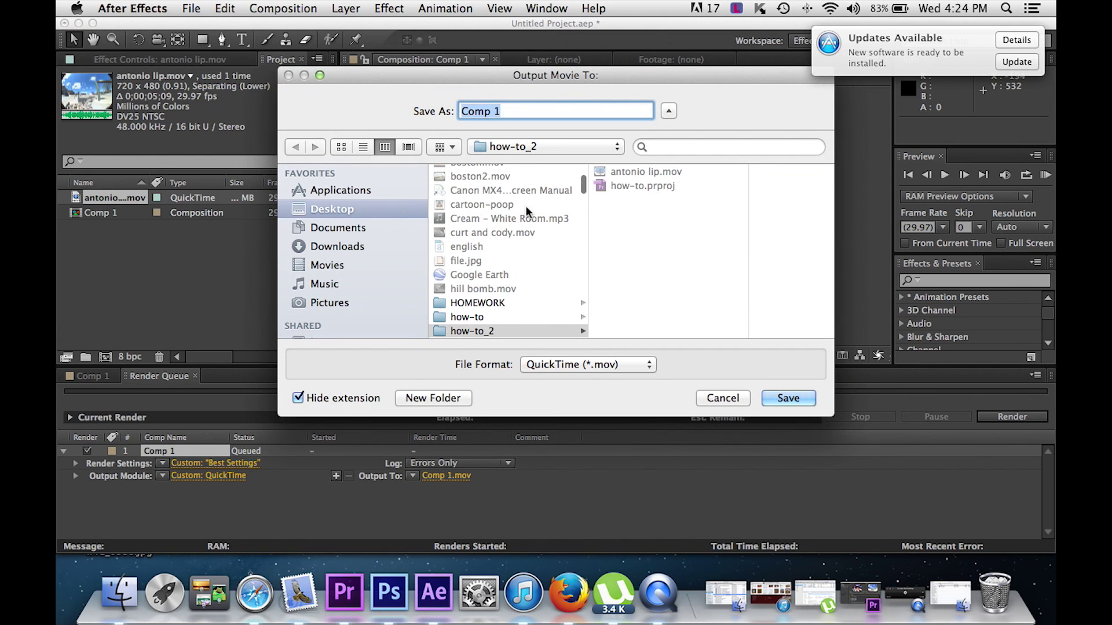
pyautogui.scroll(-3, 526, 205)
pyautogui.scroll(3, 531, 221)
pyautogui.scroll(-3, 536, 237)
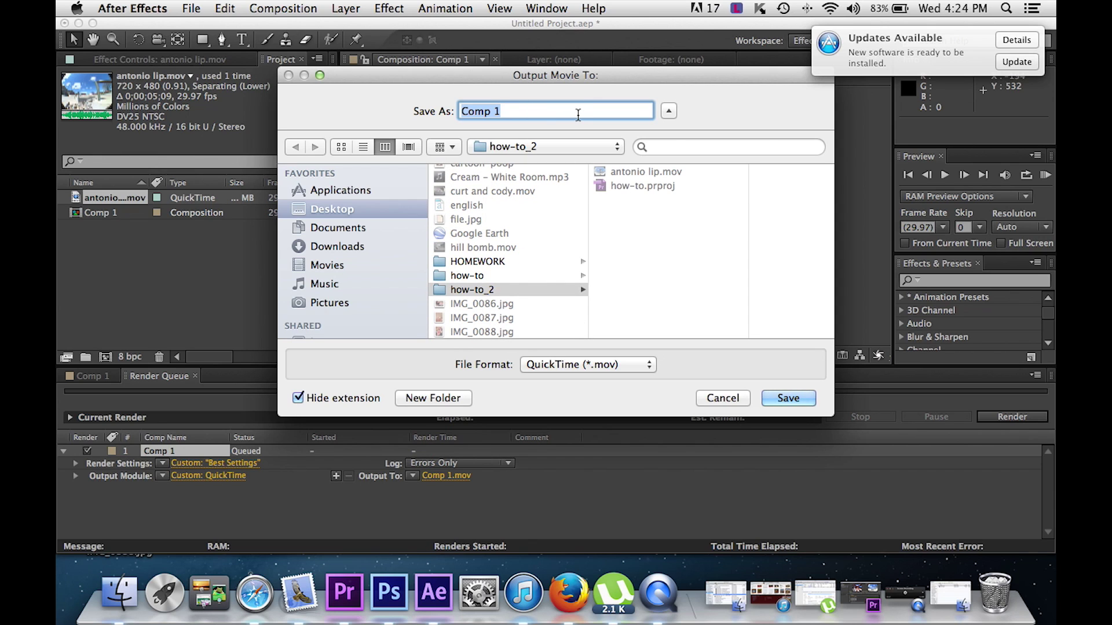
pyautogui.write('slow-mo antonio')
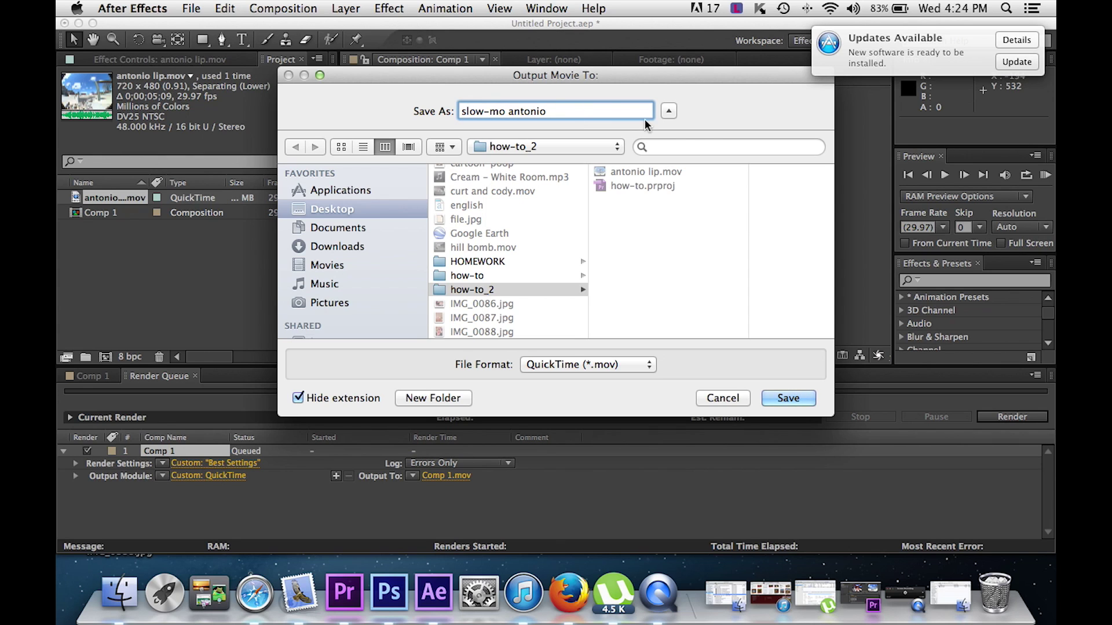
pyautogui.click(773, 396)
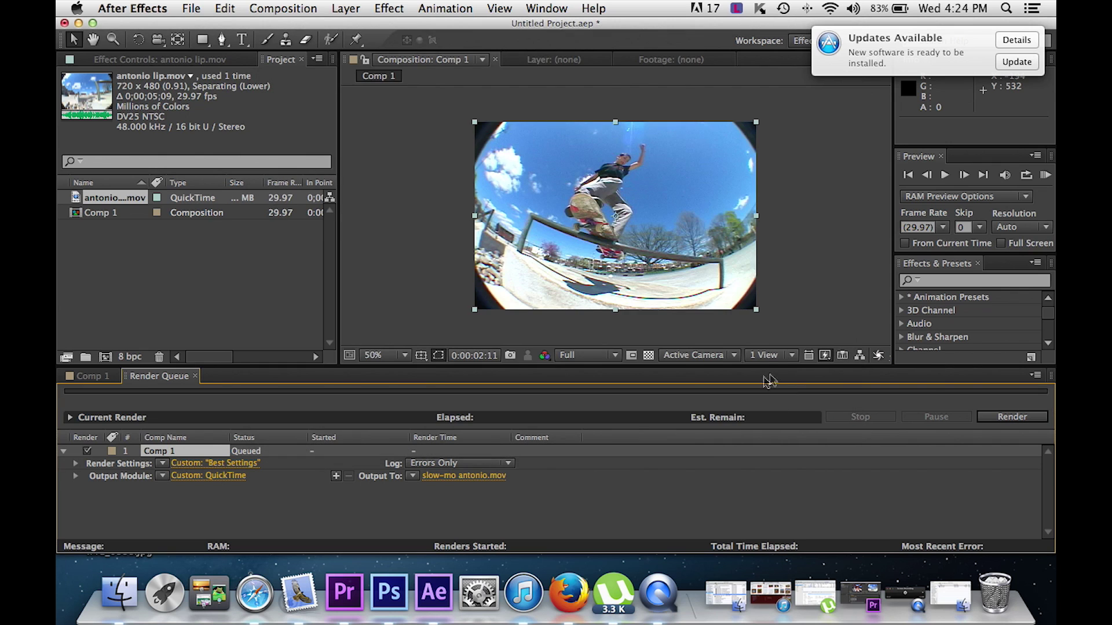
pyautogui.click(992, 420)
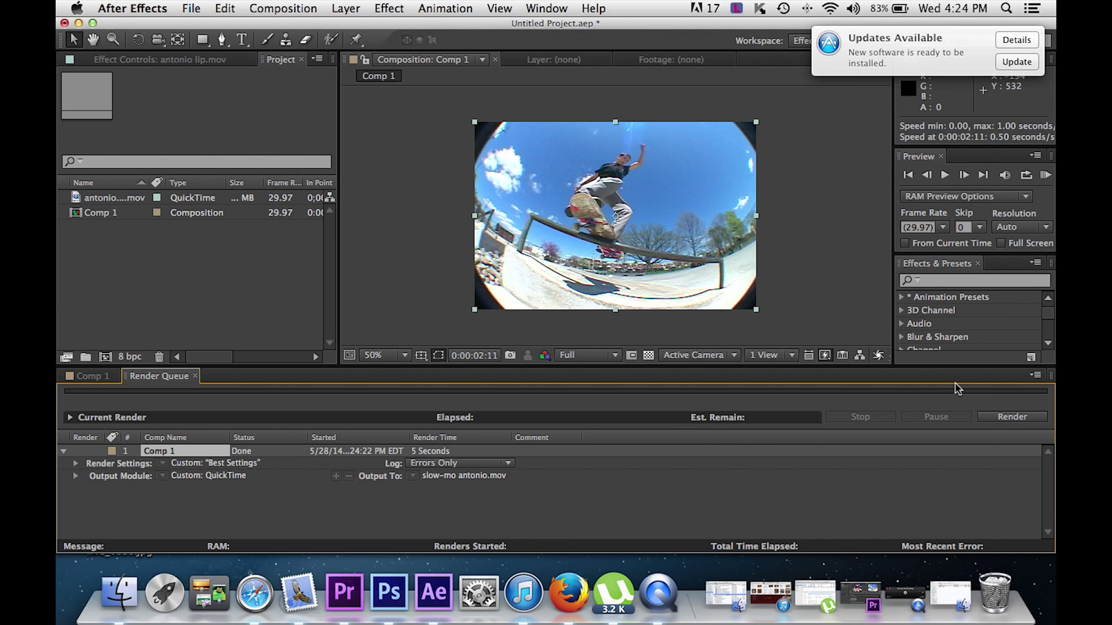
# - Minimize After Effects, play slow-mo antonio.mov from the how-to_2 folder in QuickTime Player, and close the movie and folder windows
pyautogui.click(78, 23)
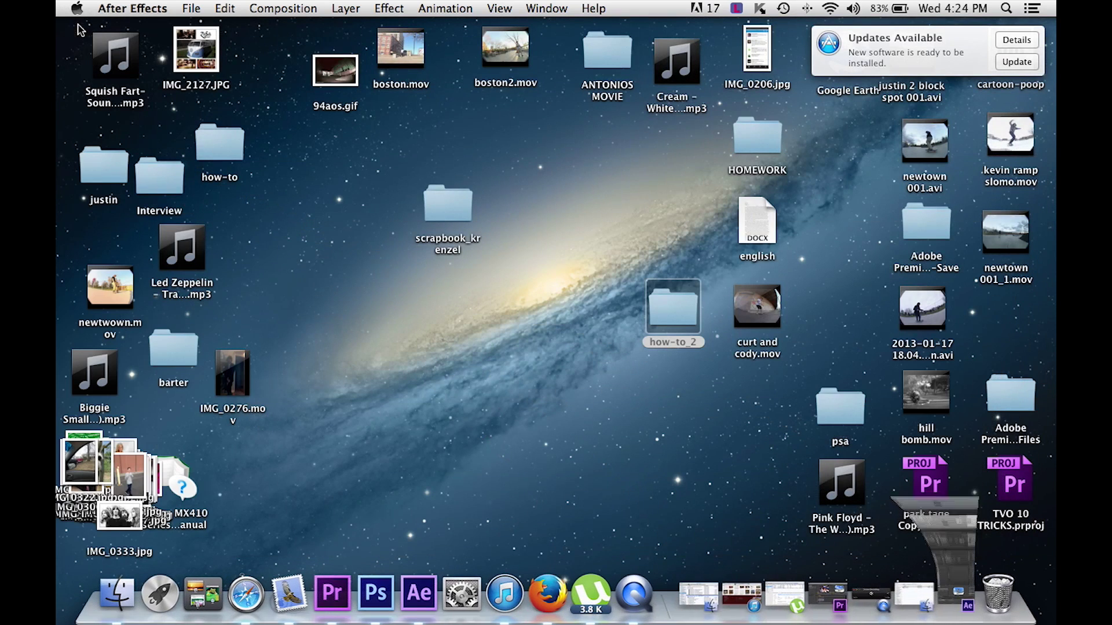
pyautogui.doubleClick(664, 313)
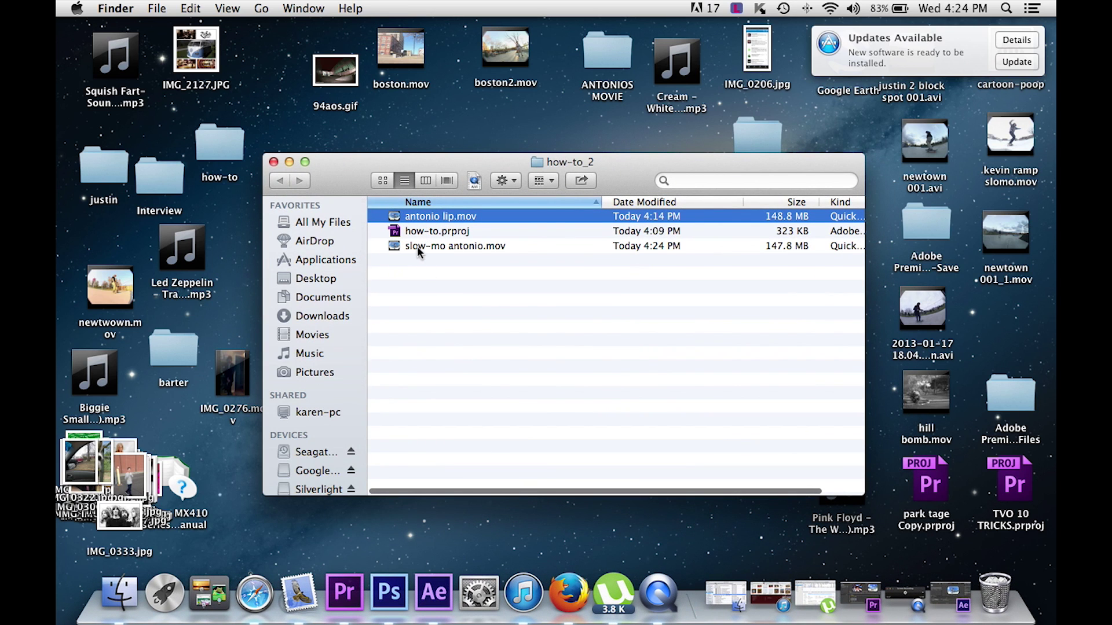
pyautogui.doubleClick(418, 248)
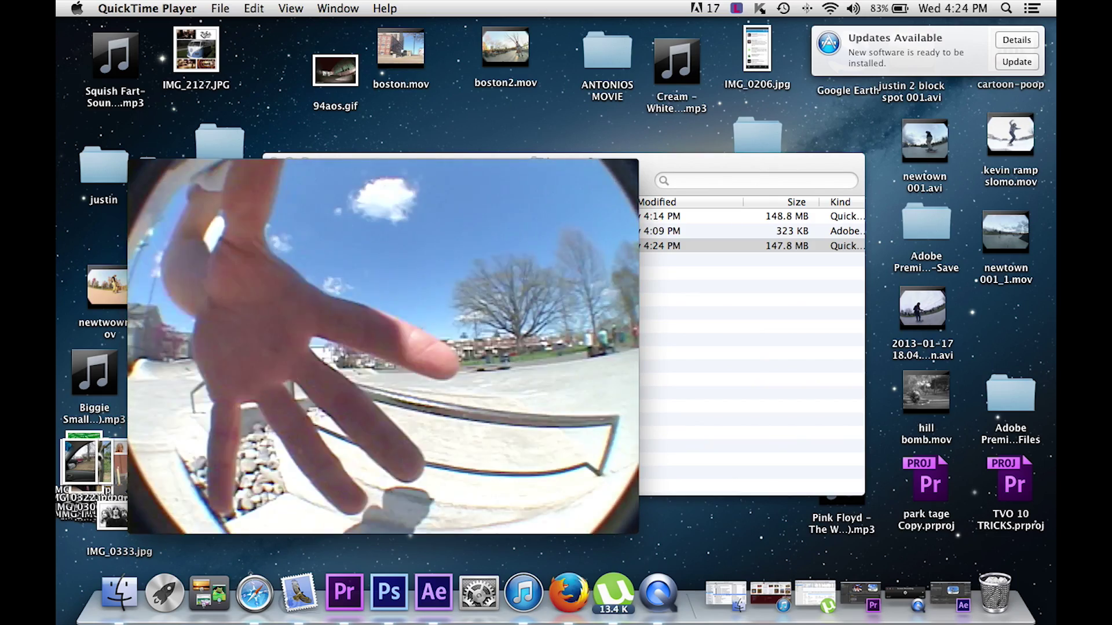
pyautogui.moveTo(146, 175)
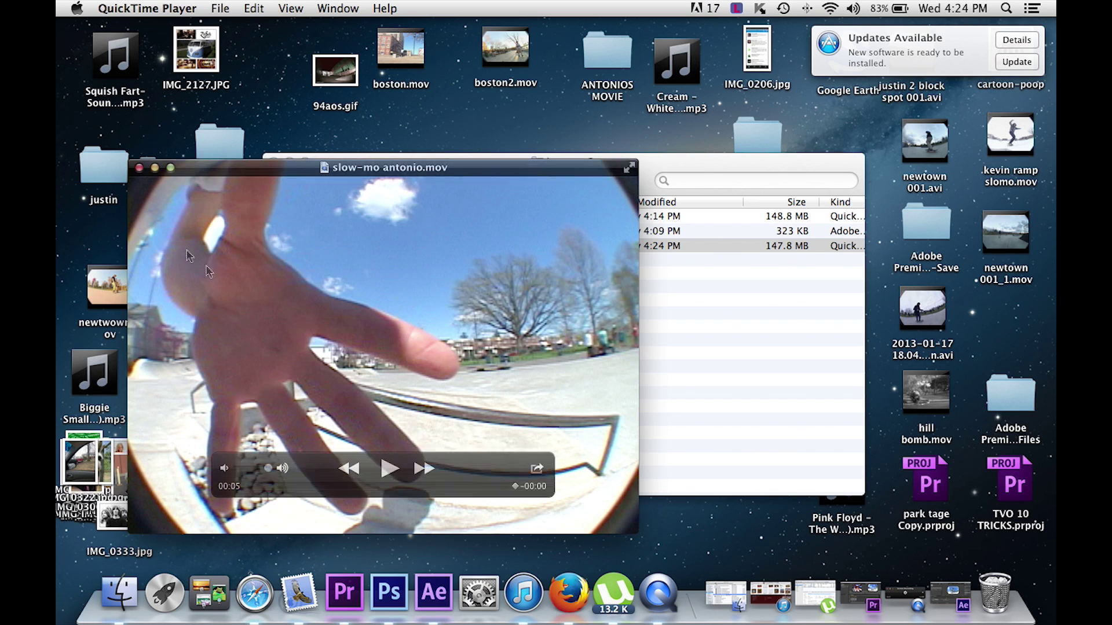
pyautogui.click(139, 168)
pyautogui.click(415, 303)
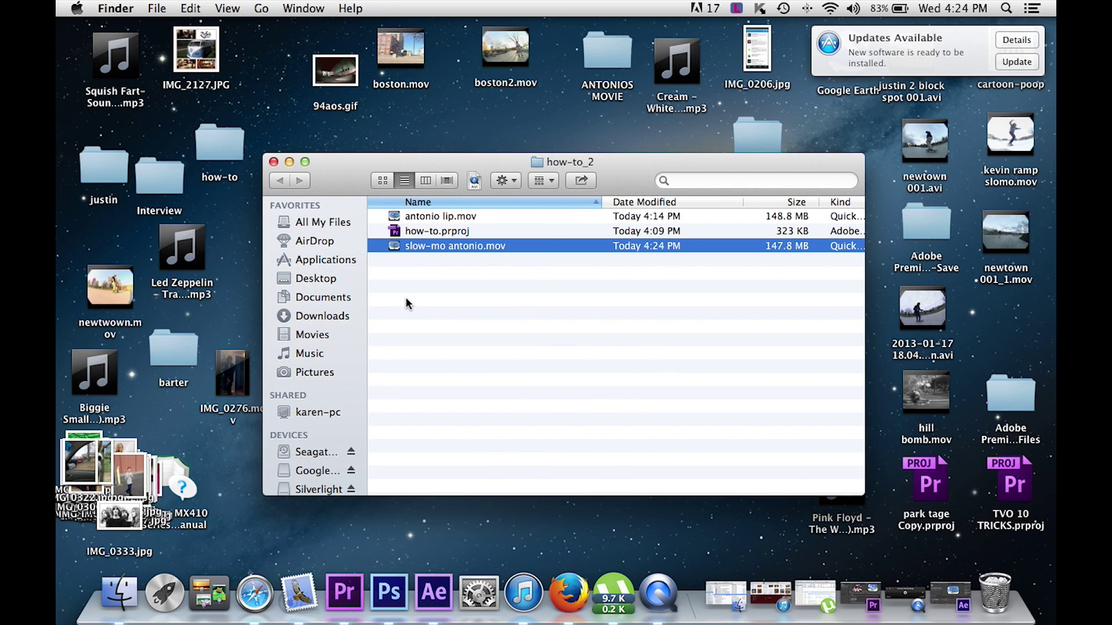
pyautogui.click(274, 163)
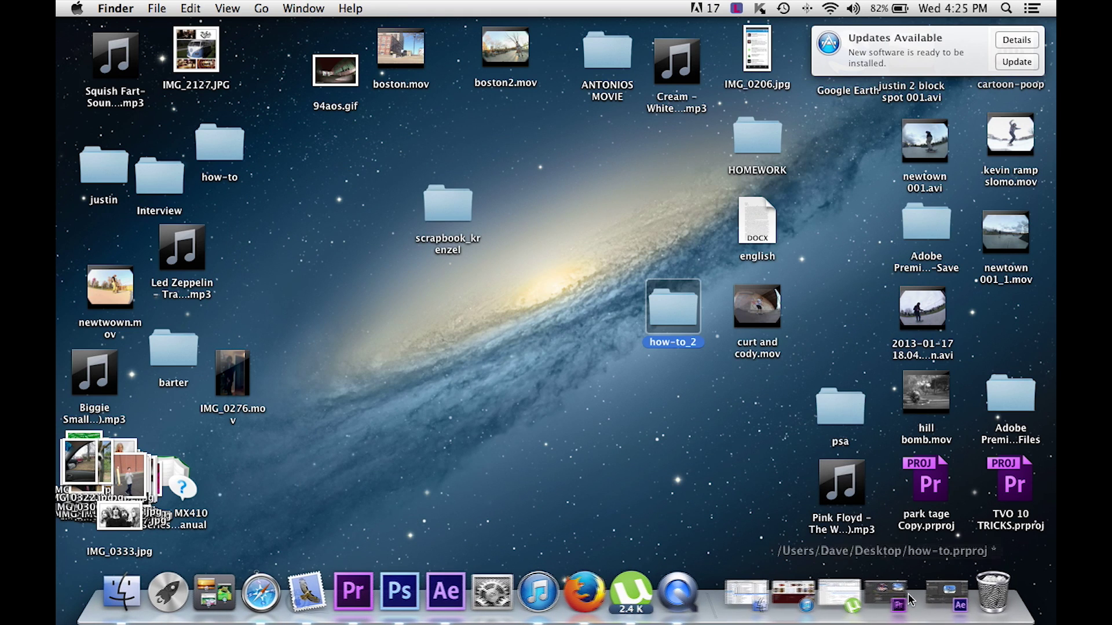